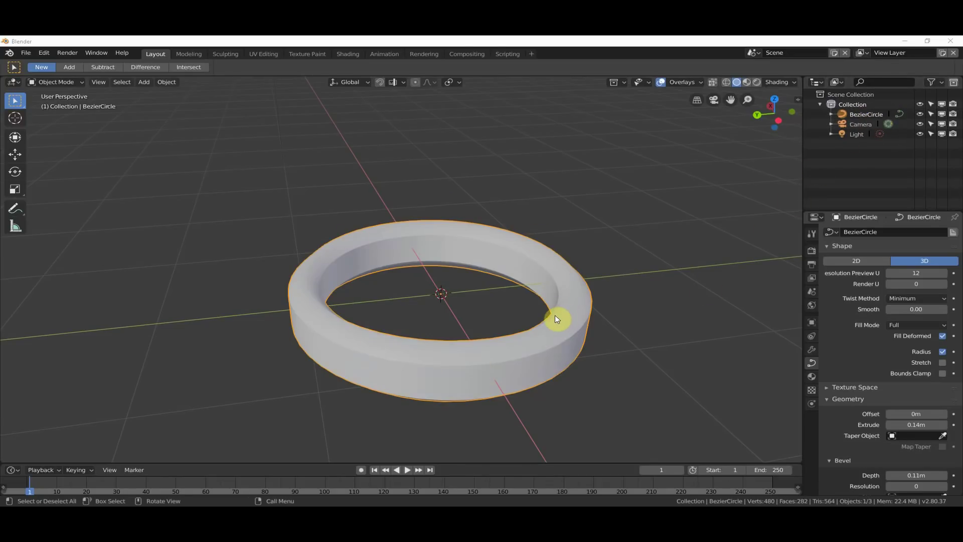
# Move one of the ring curve's control points in Edit Mode, then return to Object Mode.
pyautogui.press('Tab')
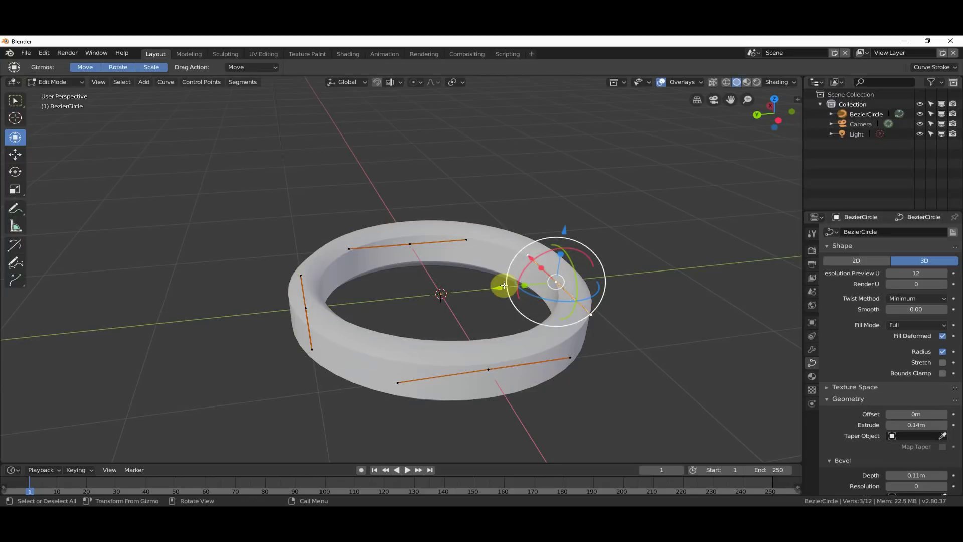
pyautogui.moveTo(499, 288); pyautogui.dragTo(458, 293)
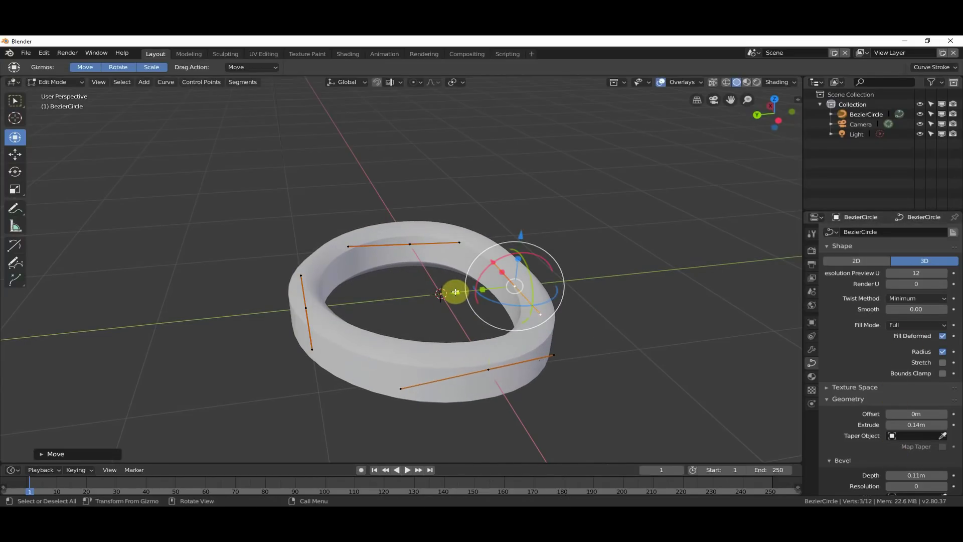
pyautogui.press('g')
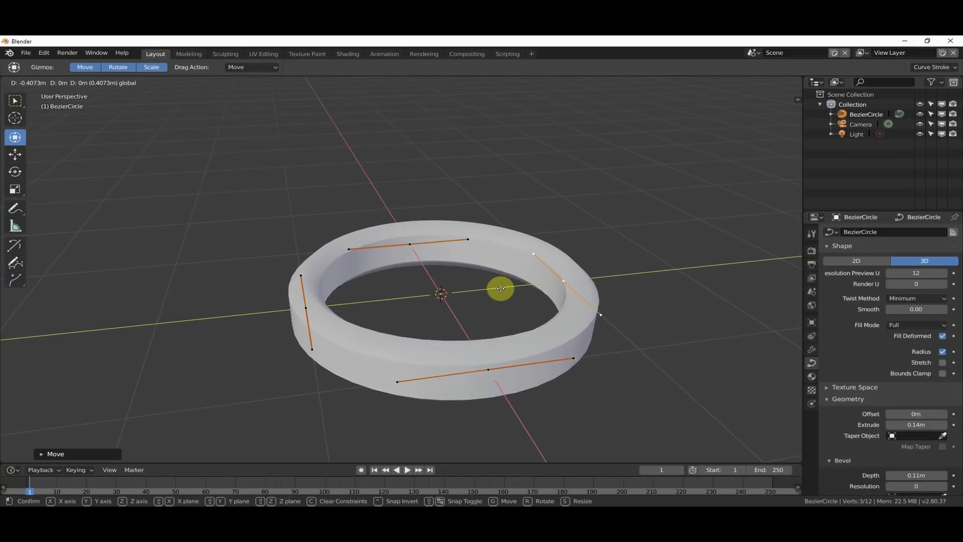
pyautogui.click(501, 287)
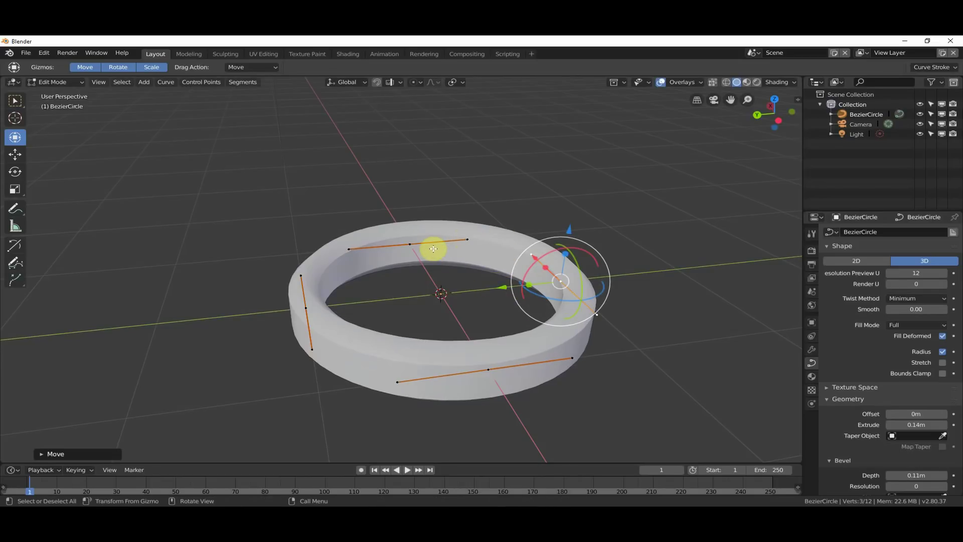
pyautogui.press('Tab')
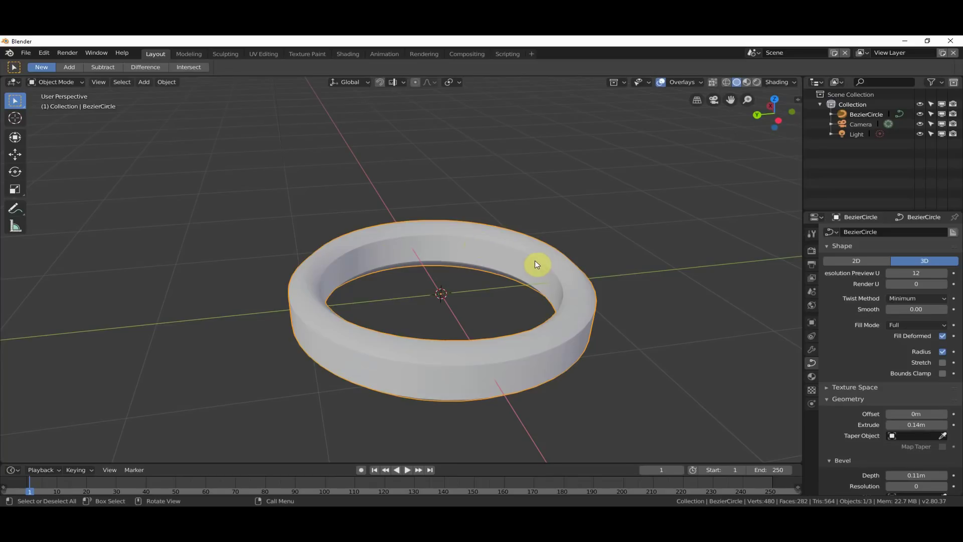
# Select the ring and show the Object menu's Convert to options, including Mesh from Curve/Meta/Surf/Text.
pyautogui.press('alt')
pyautogui.click(455, 201)
pyautogui.click(458, 233)
pyautogui.click(167, 83)
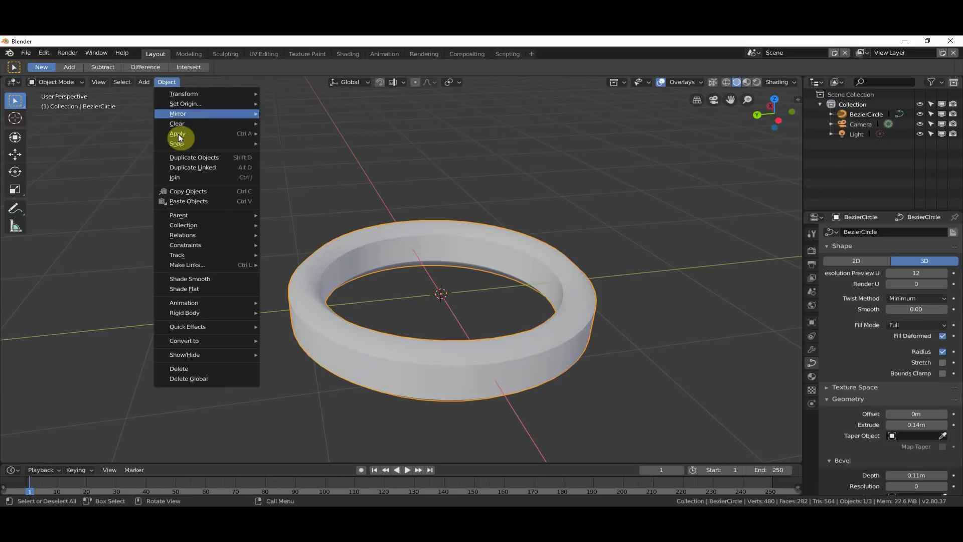
pyautogui.moveTo(214, 341)
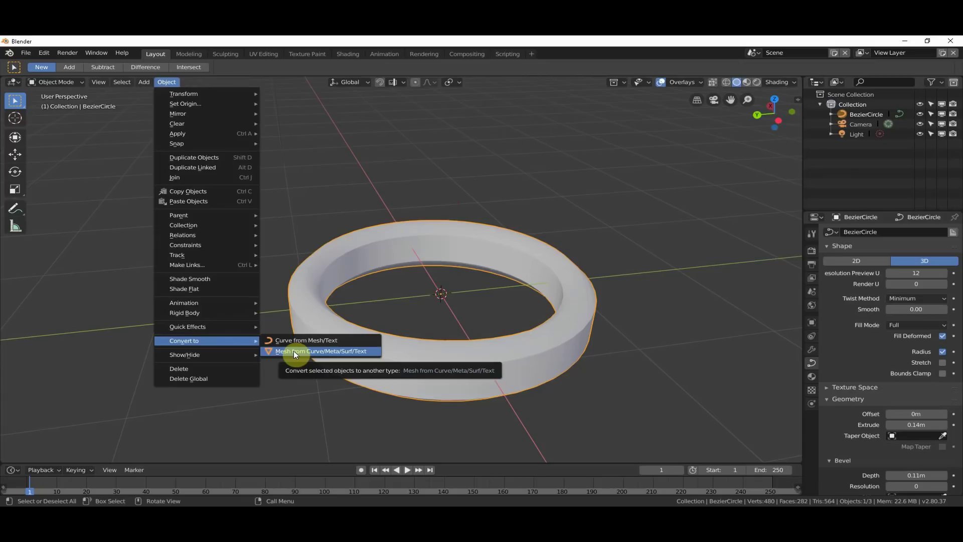
pyautogui.click(166, 81)
pyautogui.click(166, 82)
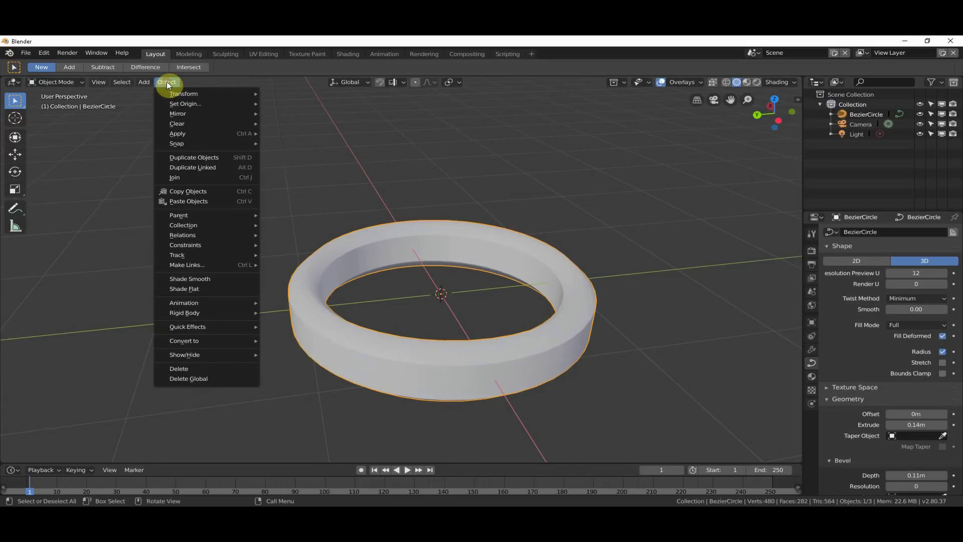
pyautogui.moveTo(218, 342)
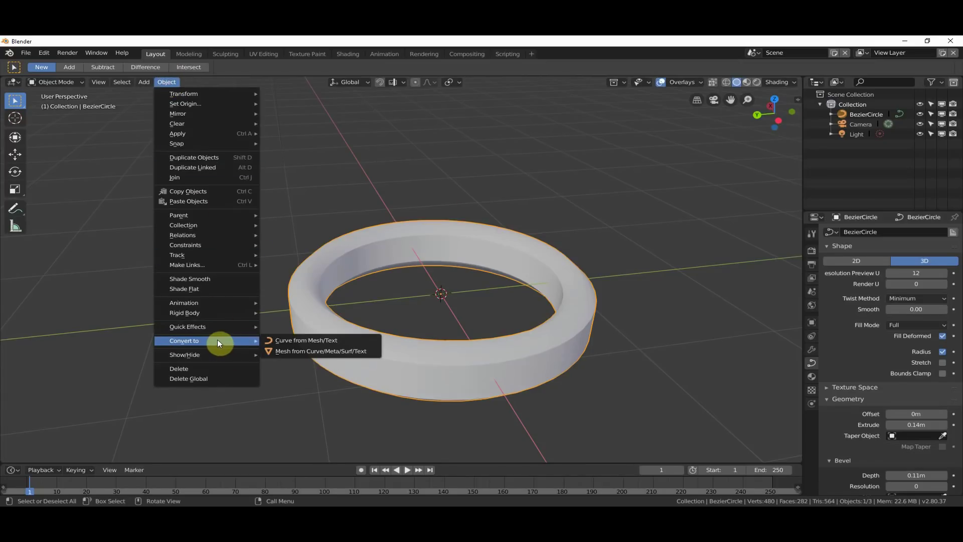
# Add the Mesh from Curve/Meta/Surf/Text command to Quick Favorites.
pyautogui.rightClick(303, 351)
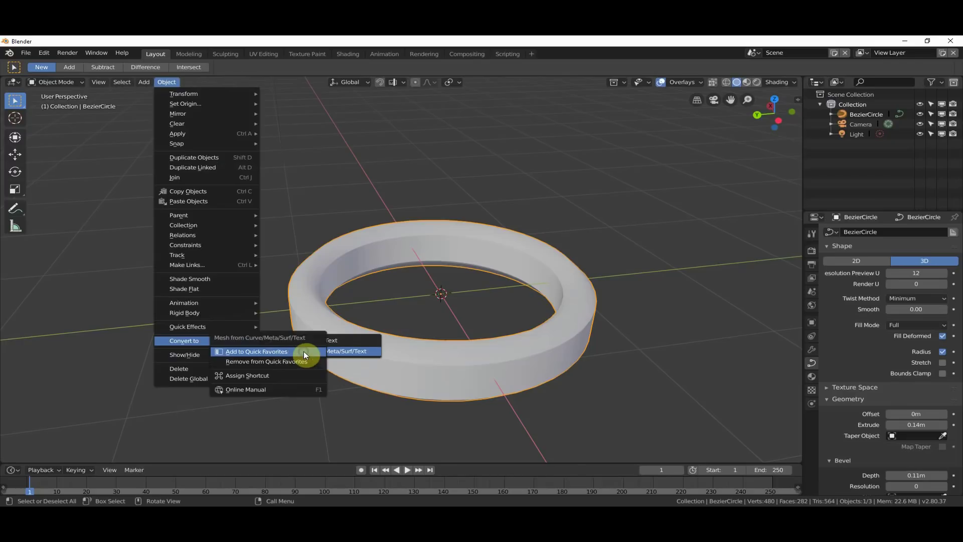
pyautogui.click(260, 351)
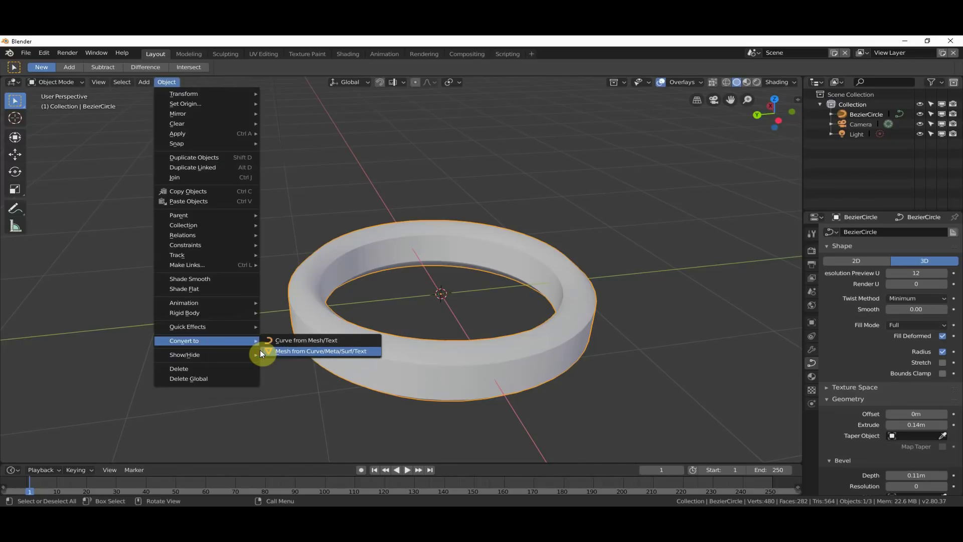
pyautogui.click(329, 193)
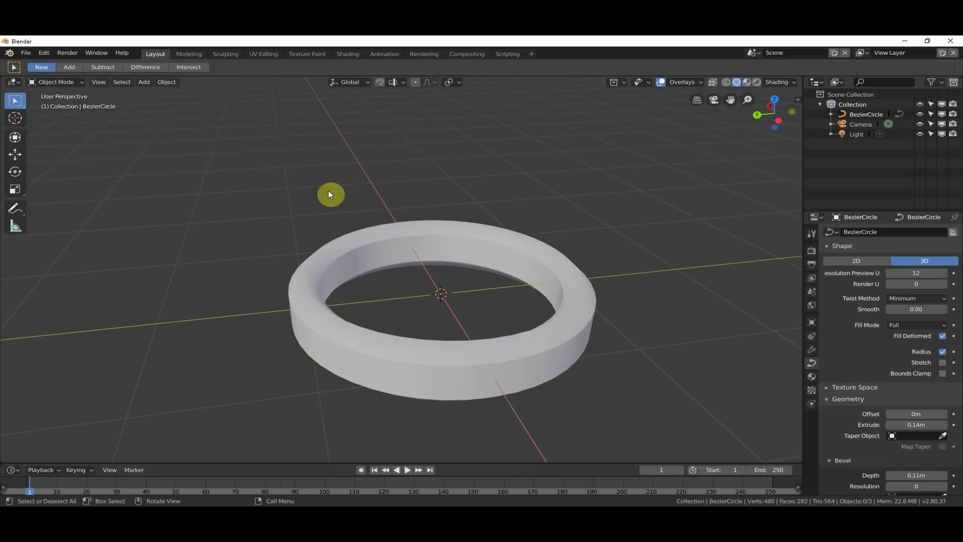
# Remove the duplicate Mesh from Curve/Meta/Surf/Text entry, leaving one in Quick Favorites.
pyautogui.press('q')
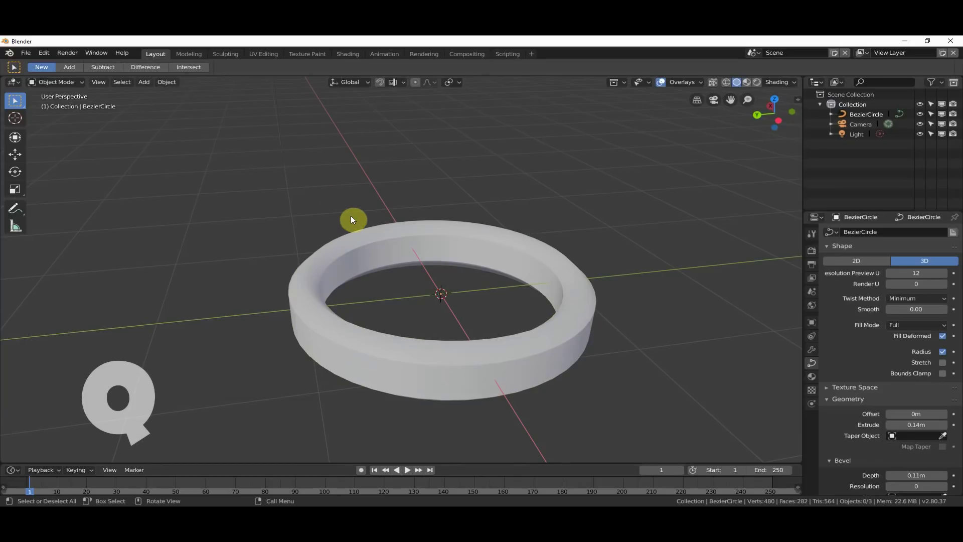
pyautogui.press('q')
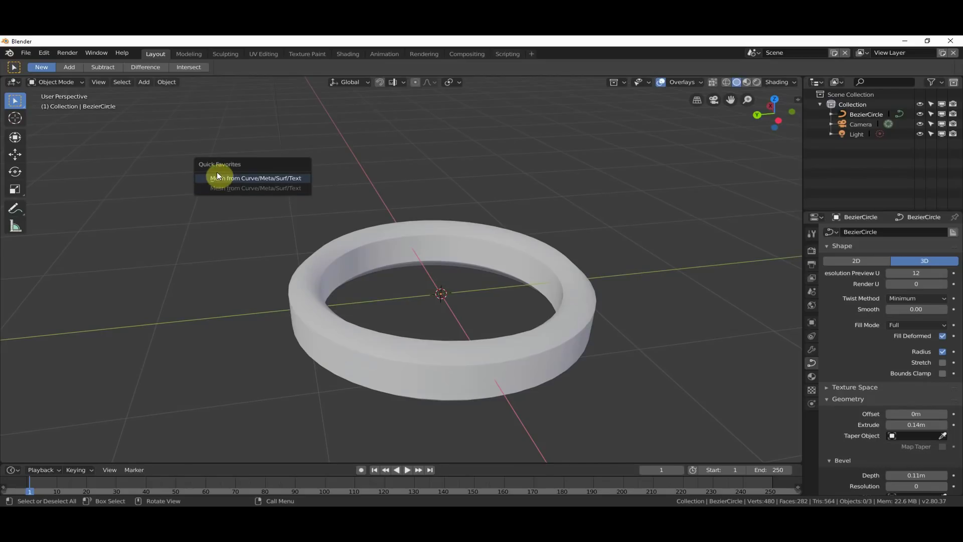
pyautogui.rightClick(248, 188)
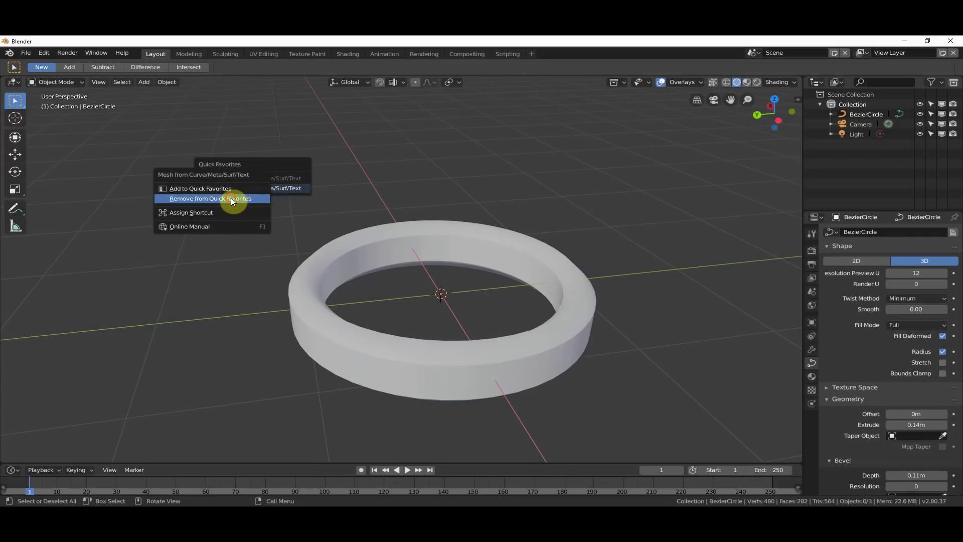
pyautogui.click(230, 197)
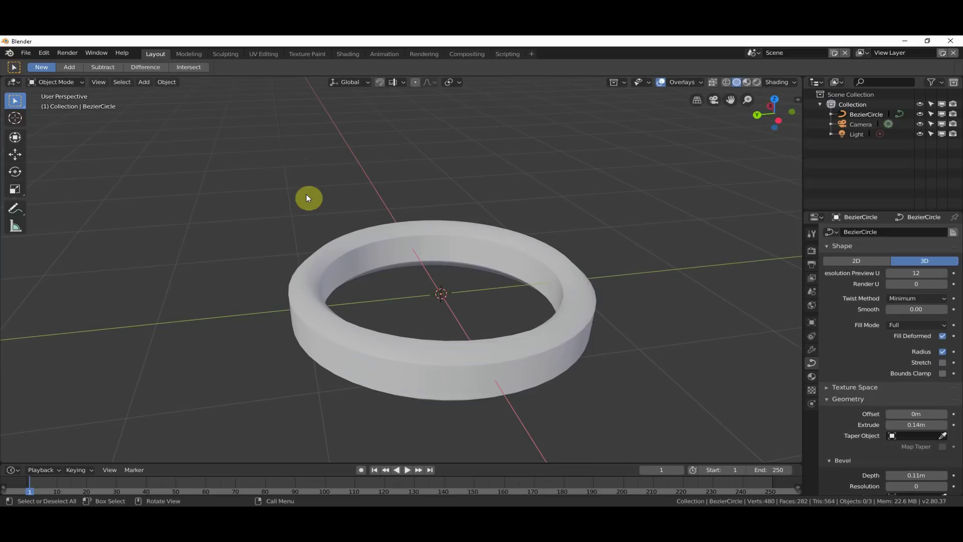
pyautogui.press('q')
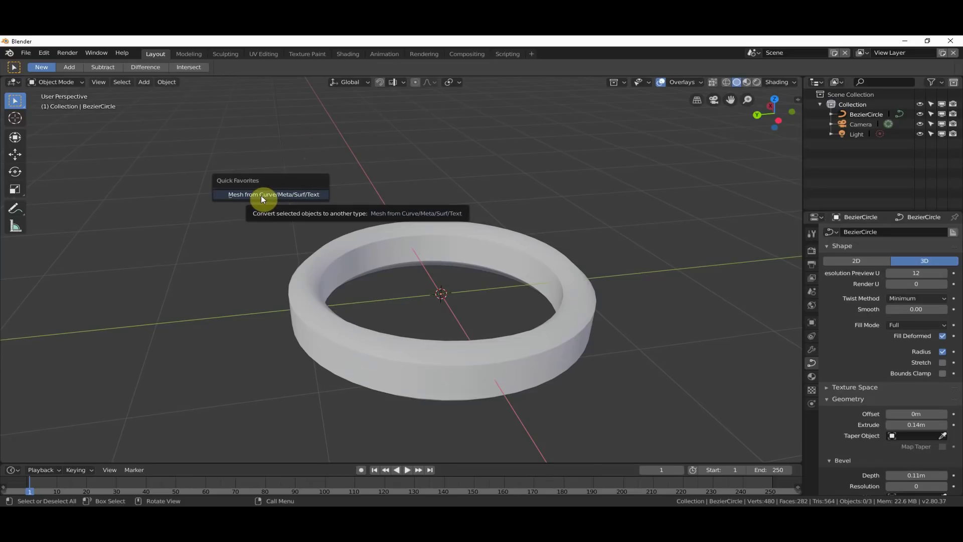
# Select the ring and convert it to a mesh using Quick Favorites.
pyautogui.click(396, 237)
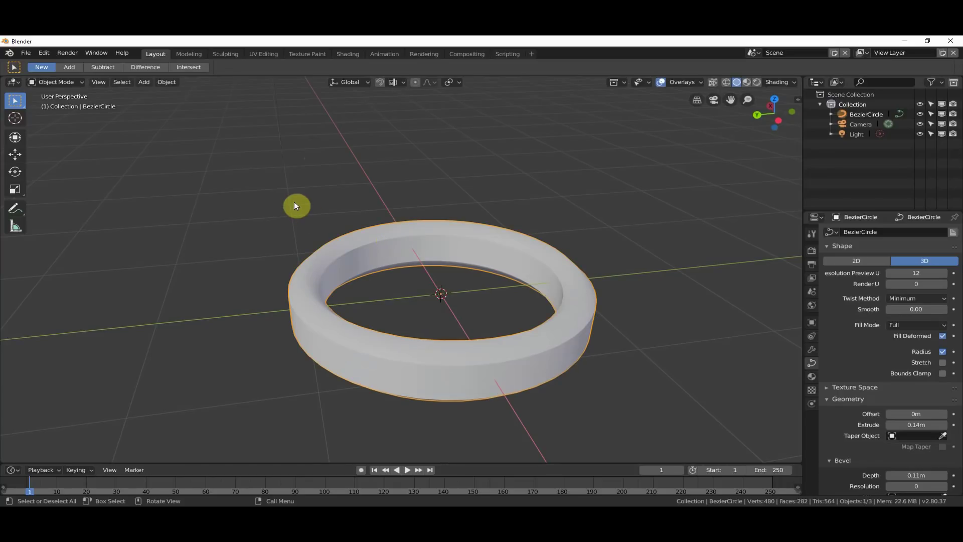
pyautogui.press('q')
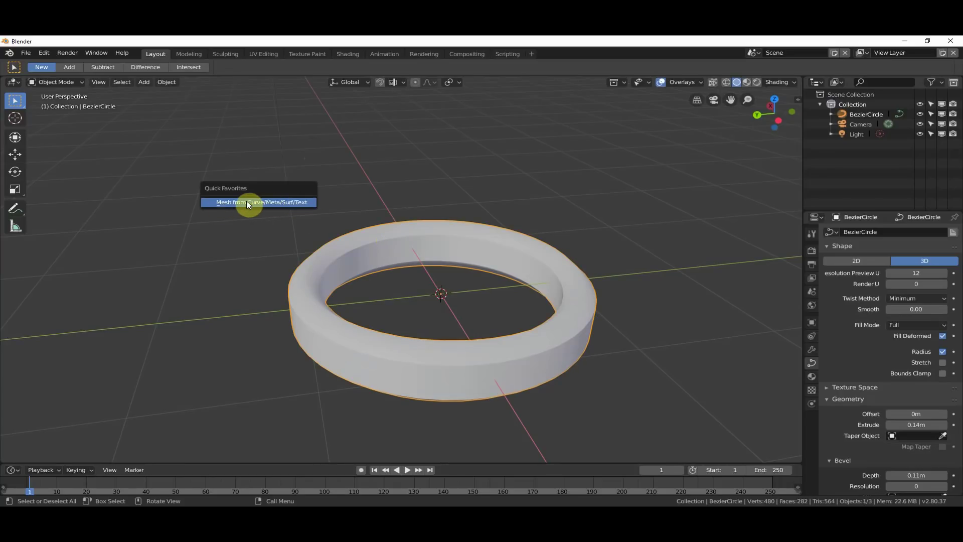
pyautogui.click(247, 202)
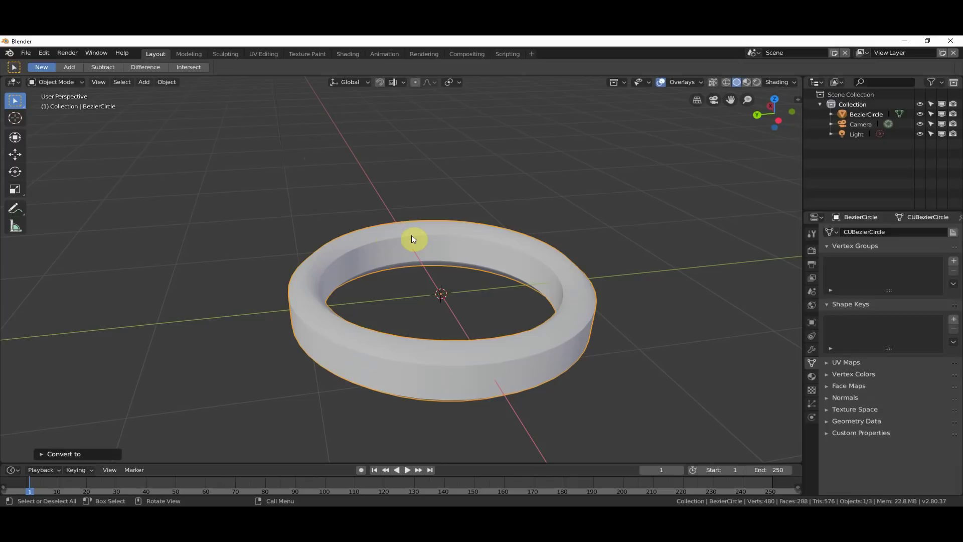
# Inspect the ring's 480-vertex mesh in Edit Mode, then delete the ring.
pyautogui.press('Tab')
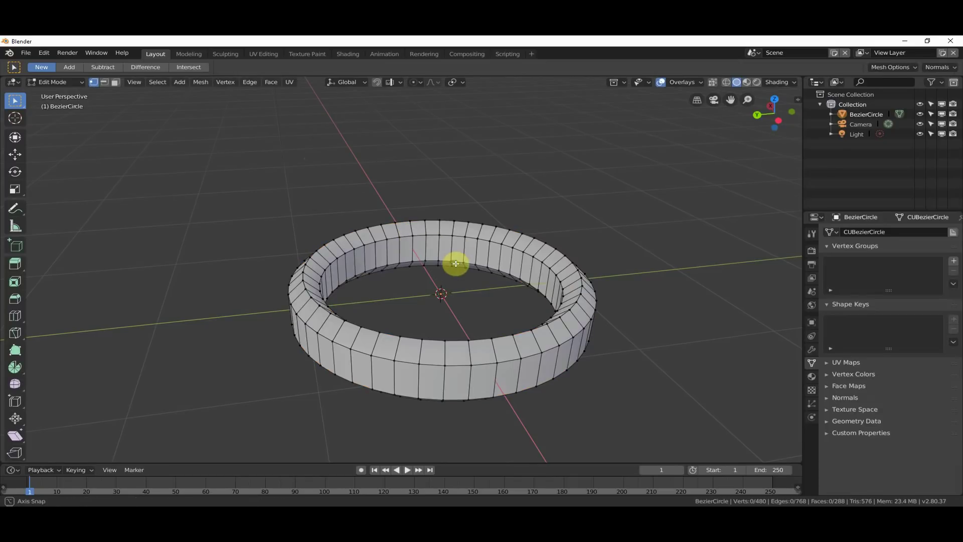
pyautogui.moveTo(458, 264)
pyautogui.mouseDown(button='middle')
pyautogui.moveTo(477, 237)
pyautogui.moveTo(452, 269)
pyautogui.moveTo(415, 258)
pyautogui.moveTo(439, 249)
pyautogui.moveTo(452, 270)
pyautogui.moveTo(446, 265)
pyautogui.mouseUp(button='middle')
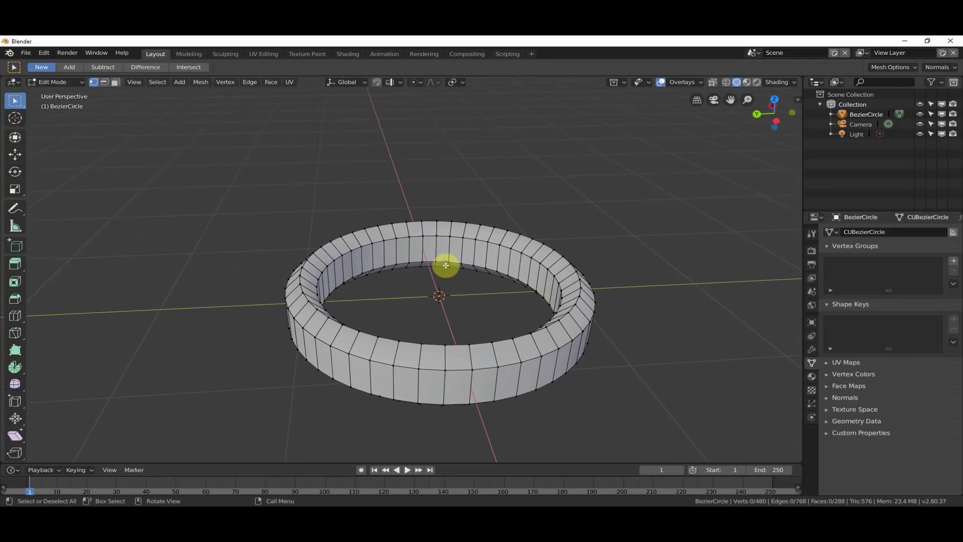
pyautogui.press('Tab')
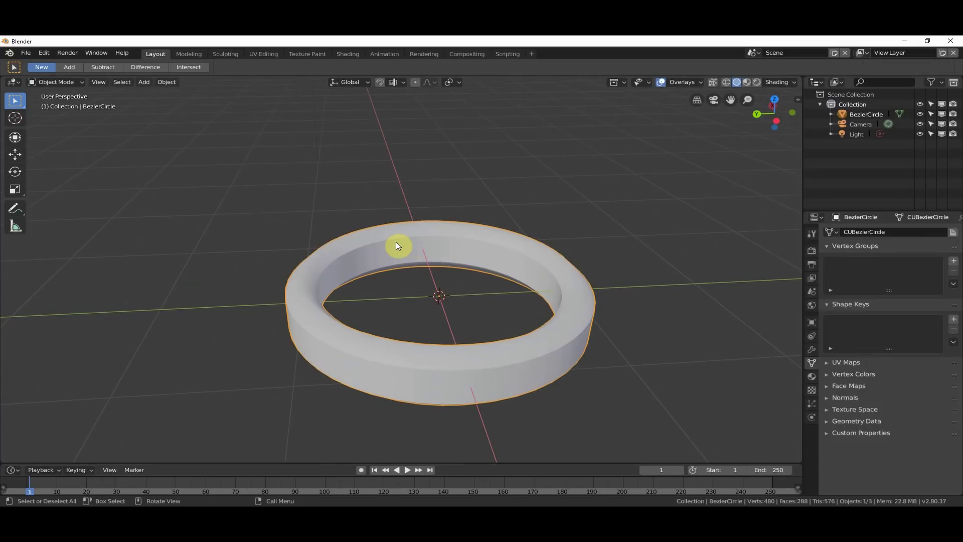
pyautogui.press('Delete')
# Put the Add > Mesh > Torus command into Quick Favorites.
pyautogui.click(168, 83)
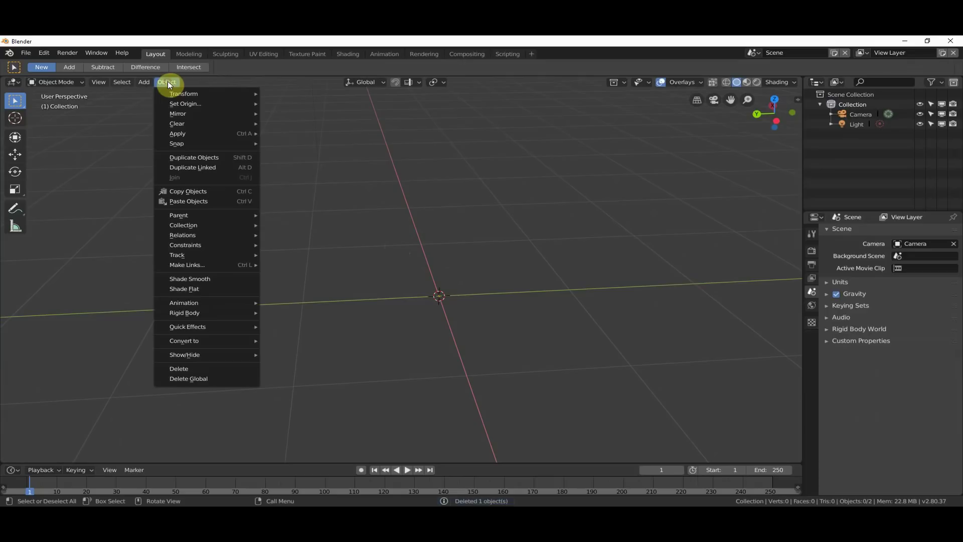
pyautogui.moveTo(144, 82)
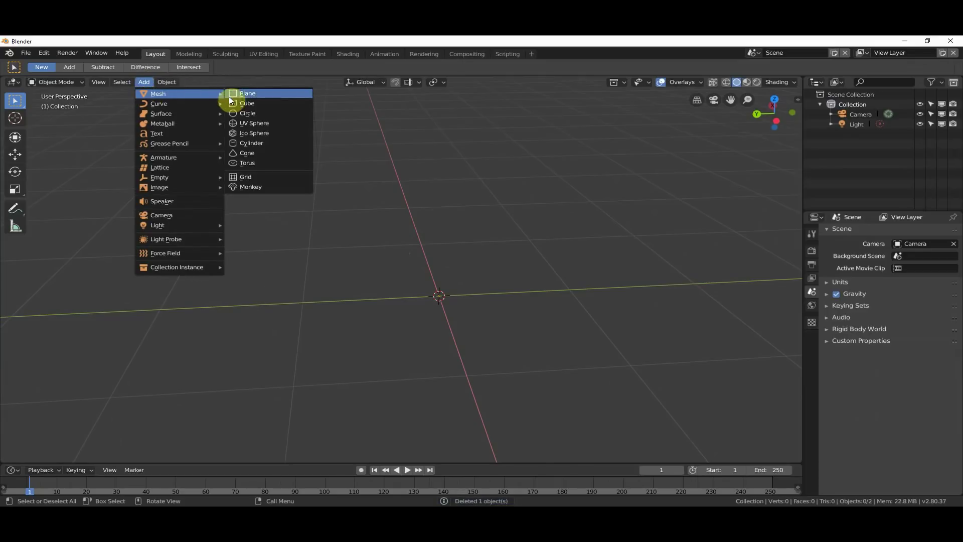
pyautogui.rightClick(251, 166)
pyautogui.press('Escape')
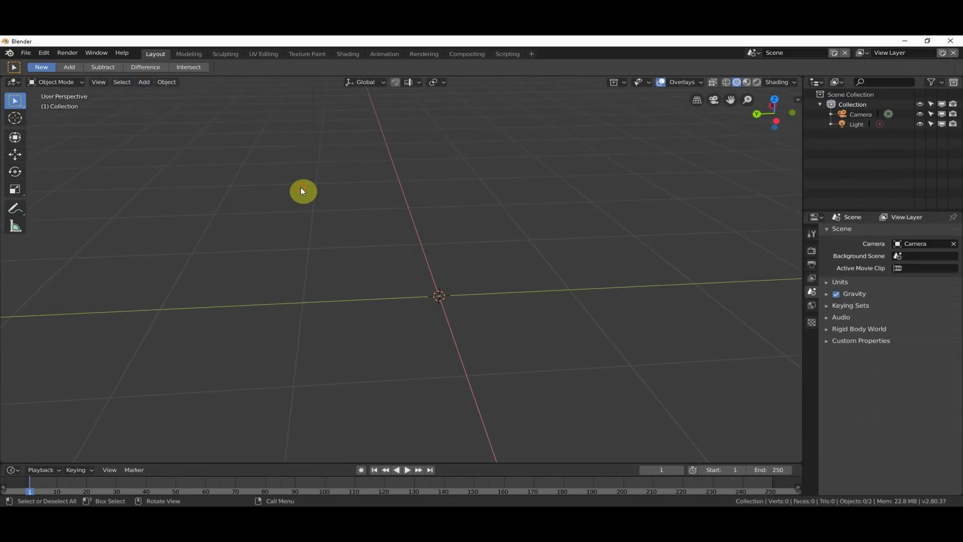
# Add a torus from Quick Favorites and scale it down to a small ring.
pyautogui.press('q')
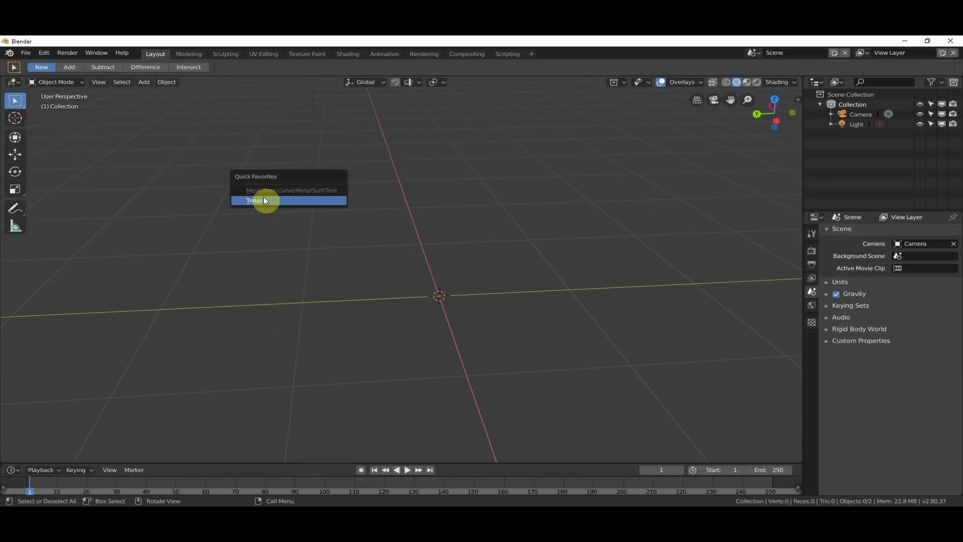
pyautogui.click(265, 203)
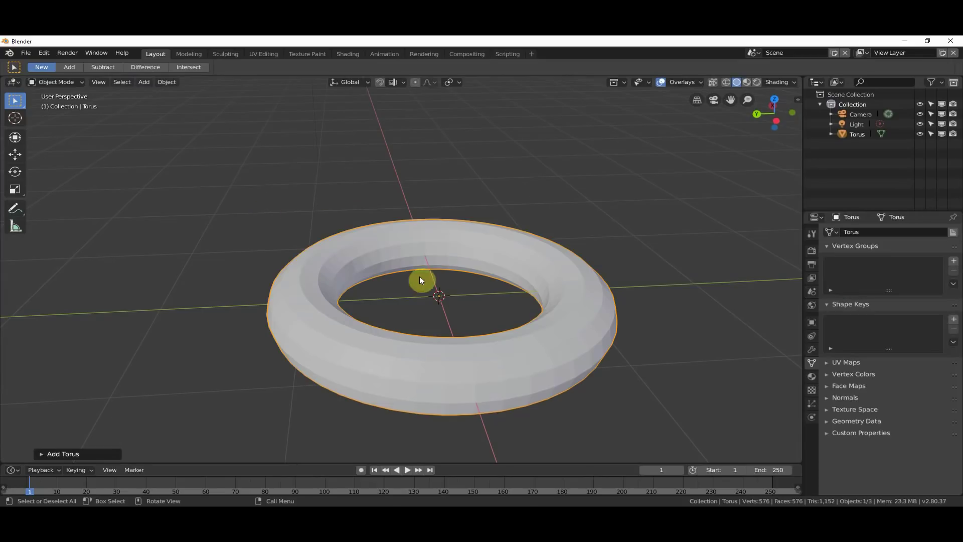
pyautogui.scroll(-4, 448, 285)
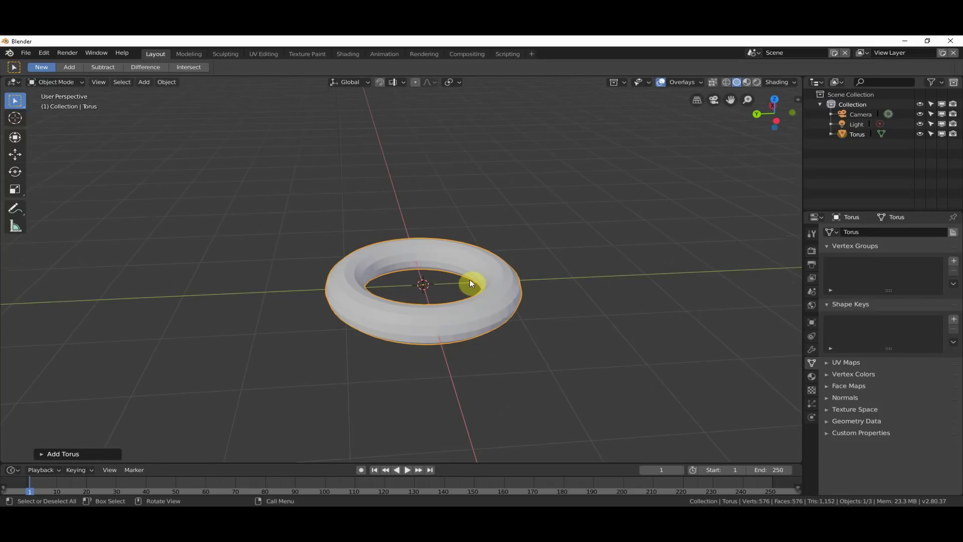
pyautogui.press('s')
pyautogui.click(434, 283)
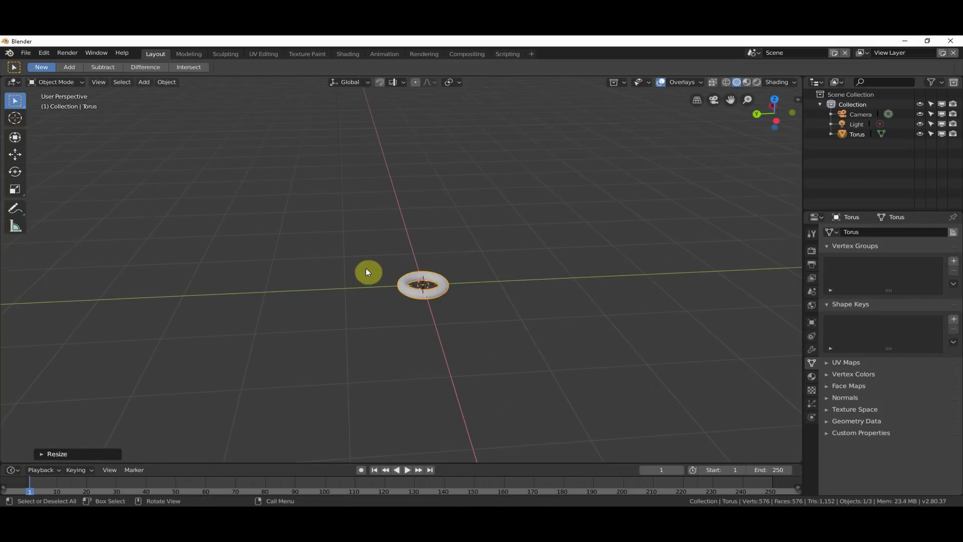
# Add a second torus from Quick Favorites and scale it up much larger.
pyautogui.press('q')
pyautogui.click(316, 241)
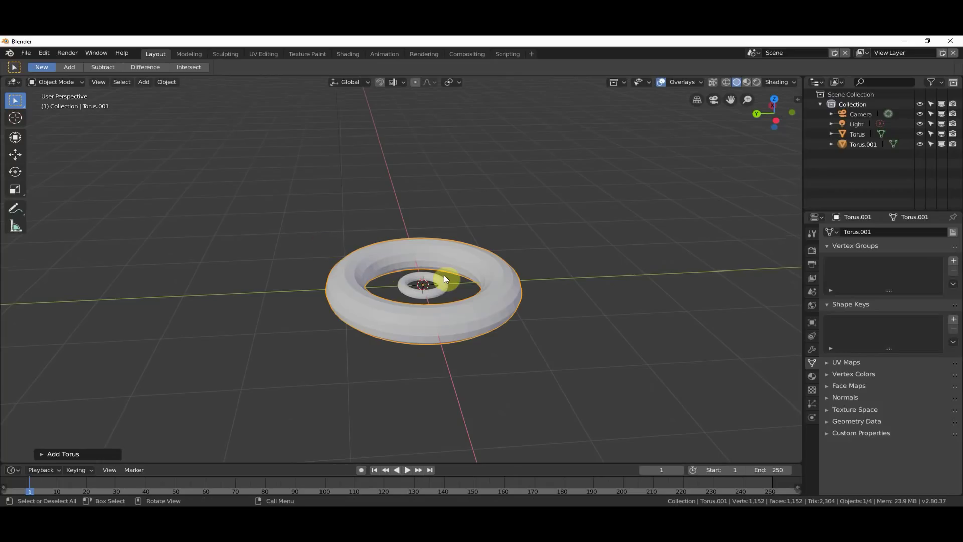
pyautogui.press('s')
pyautogui.click(465, 265)
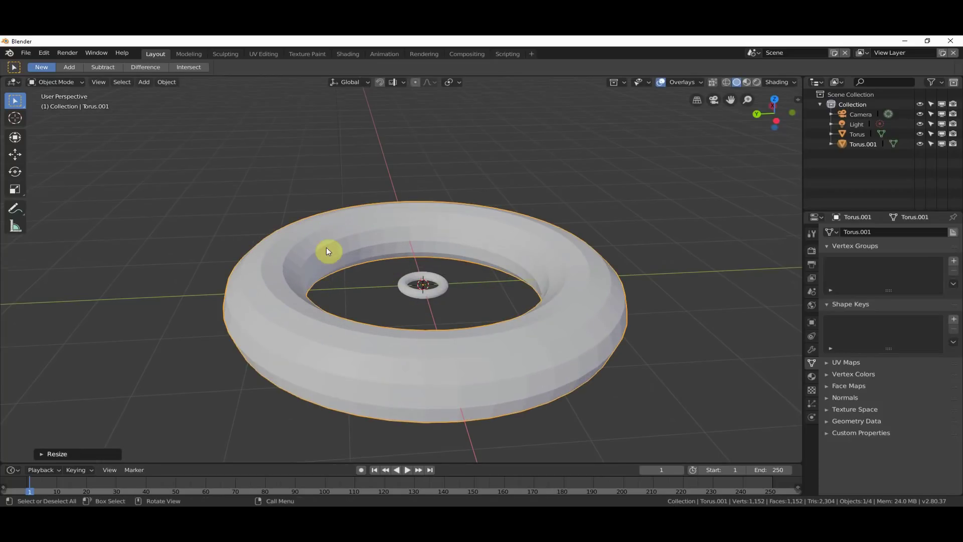
# Add a third, medium torus between them and orbit to view the nested rings.
pyautogui.press('q')
pyautogui.click(287, 247)
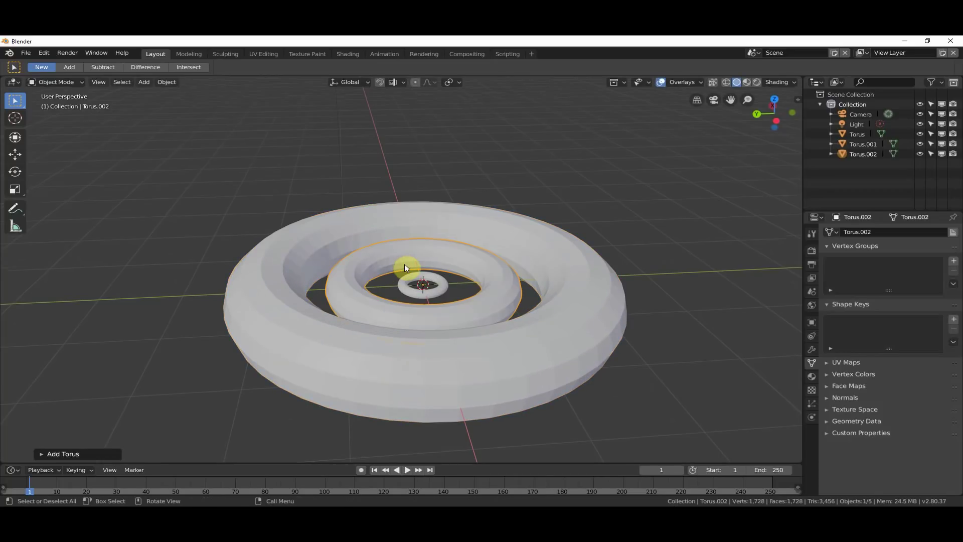
pyautogui.moveTo(417, 258); pyautogui.dragTo(440, 251, button='middle')
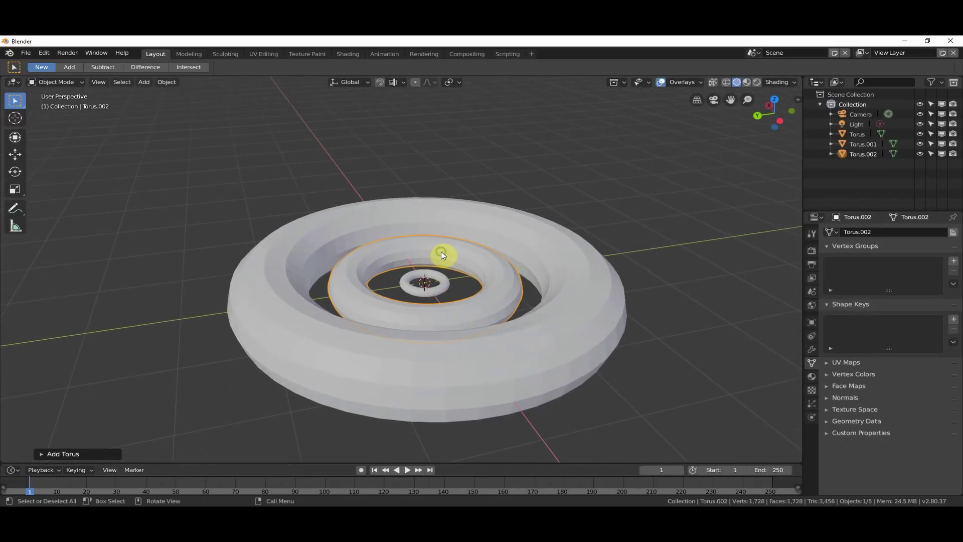
pyautogui.click(168, 85)
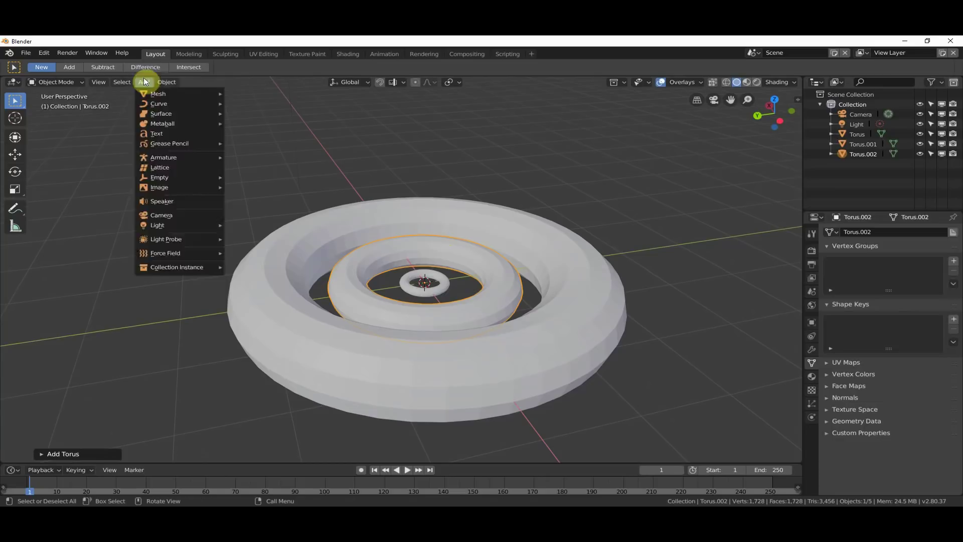
# Add the Select Box tool to Quick Favorites.
pyautogui.click(144, 81)
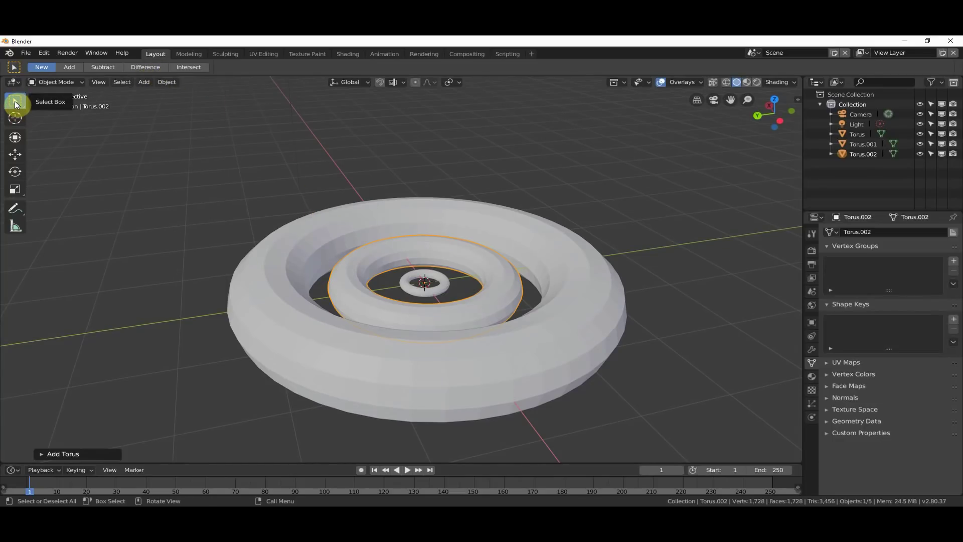
pyautogui.rightClick(16, 104)
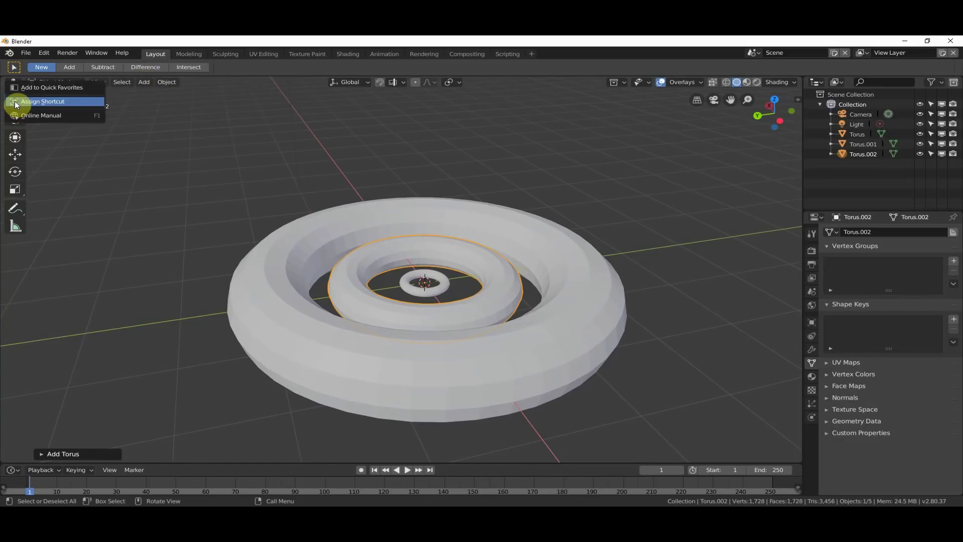
pyautogui.click(40, 87)
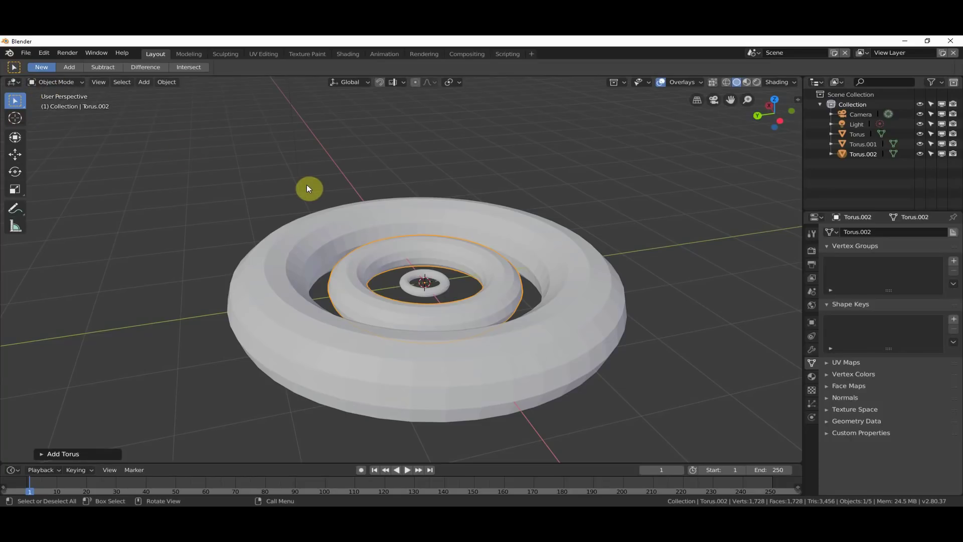
# Remove the Mesh from Curve/Meta/Surf/Text and Torus entries, leaving only Select Box.
pyautogui.press('q')
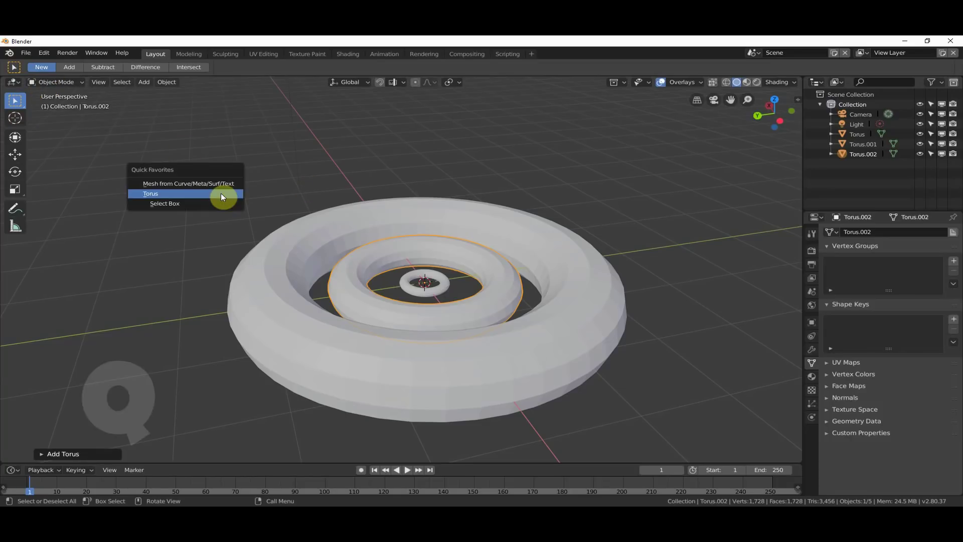
pyautogui.rightClick(162, 184)
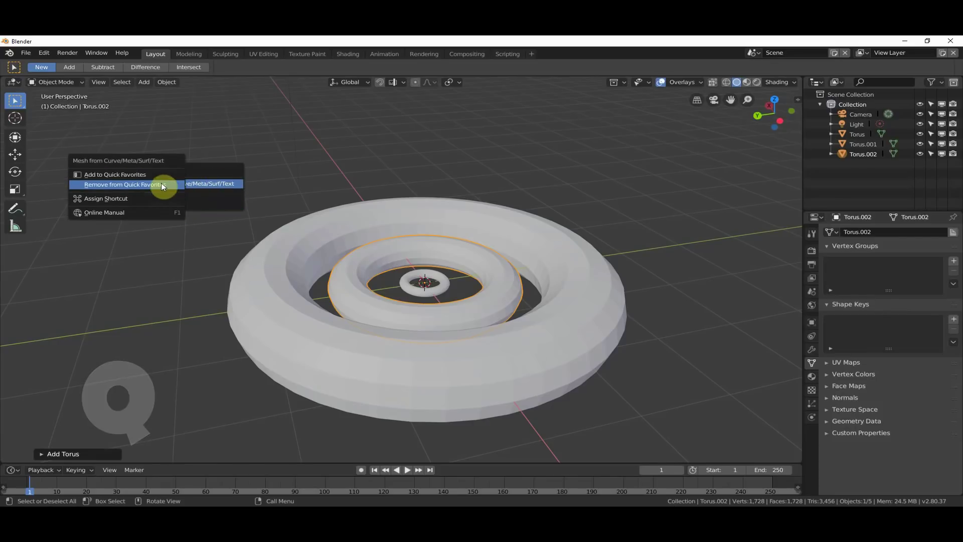
pyautogui.click(115, 185)
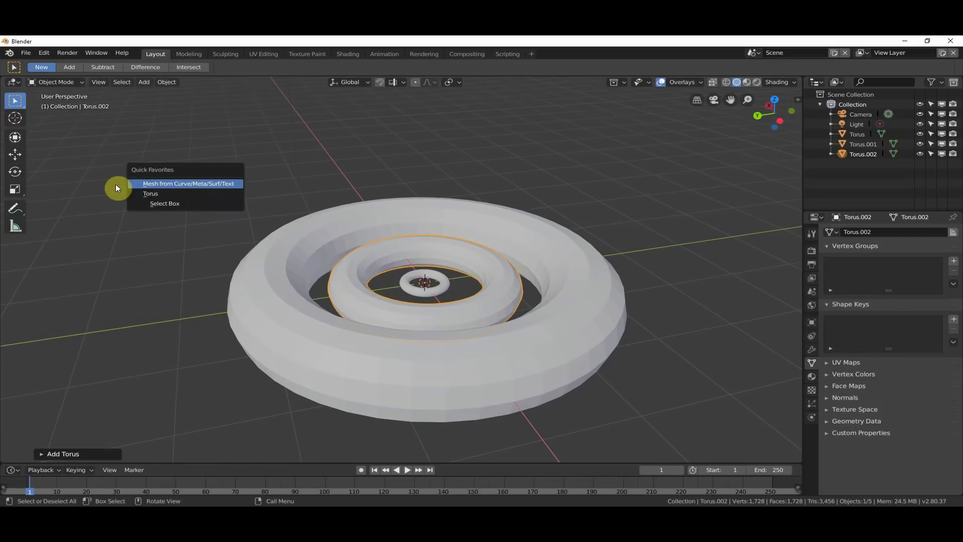
pyautogui.rightClick(150, 195)
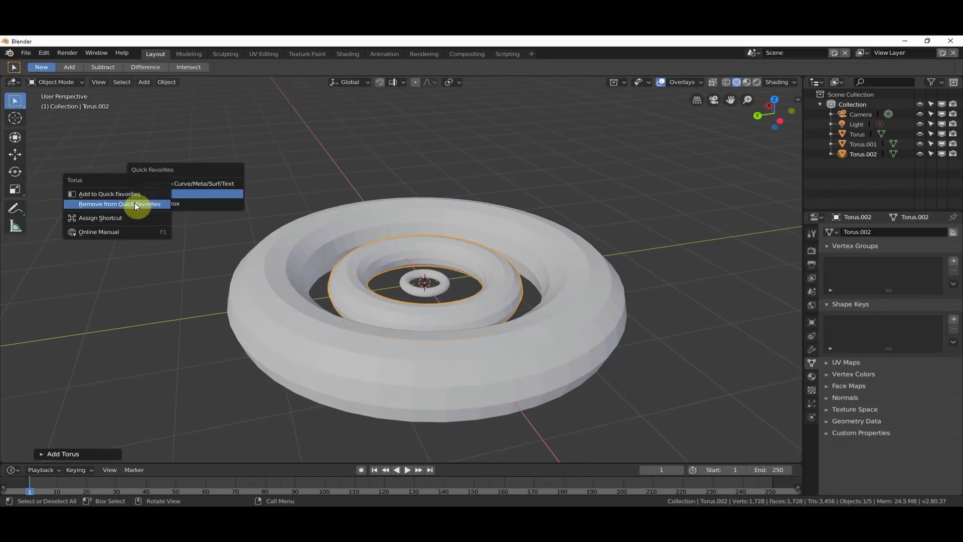
pyautogui.click(135, 203)
pyautogui.press('q')
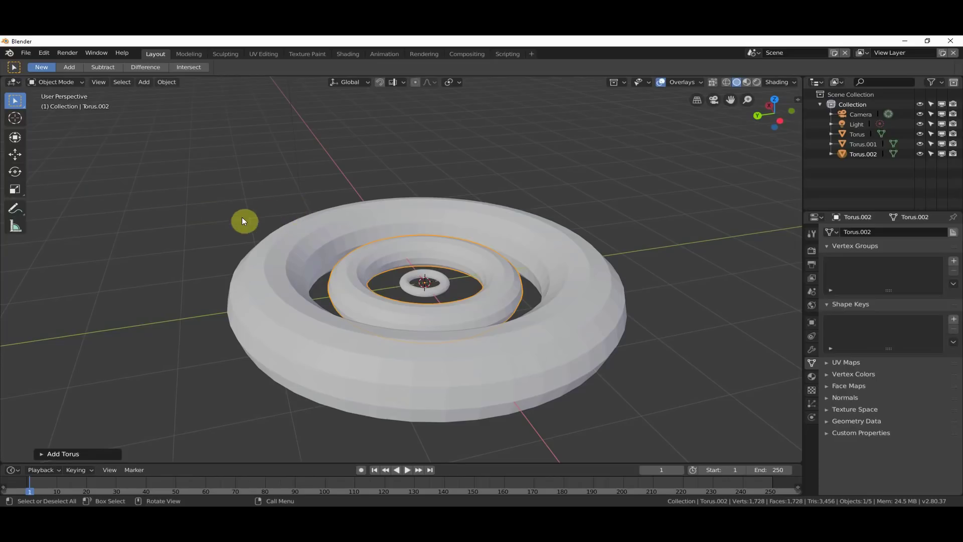
pyautogui.press('q')
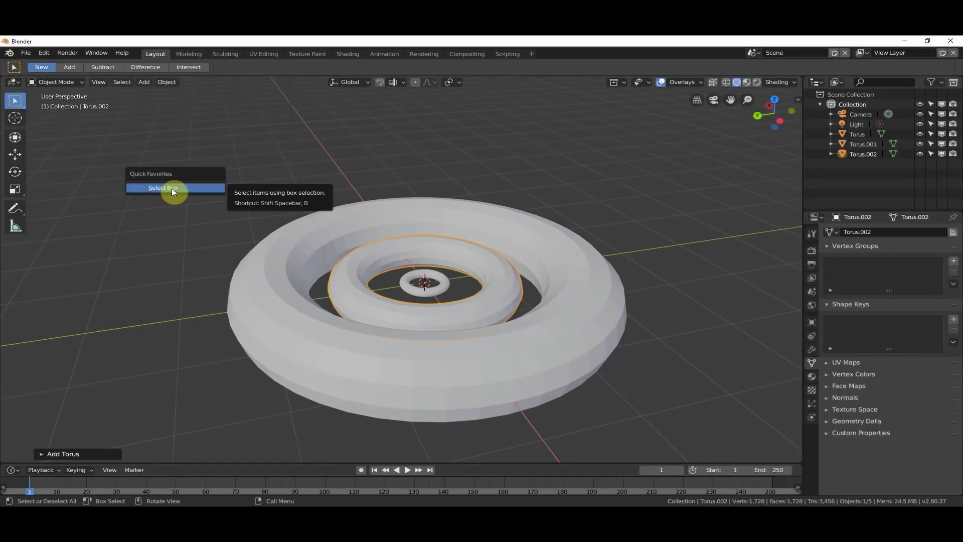
pyautogui.click(179, 215)
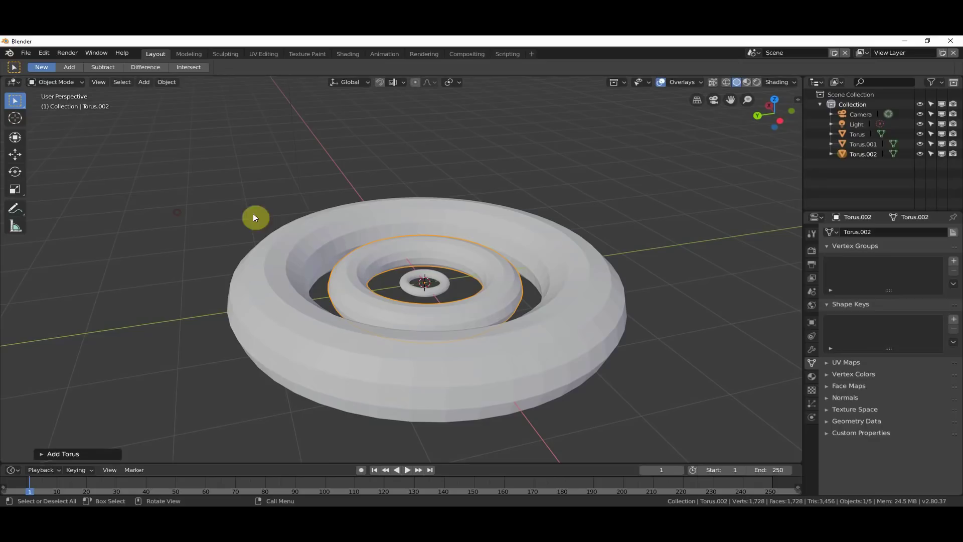
# In Edit Mode, box-select a few middle-torus vertices and drag them outward into a spike with Transform.
pyautogui.press('Tab')
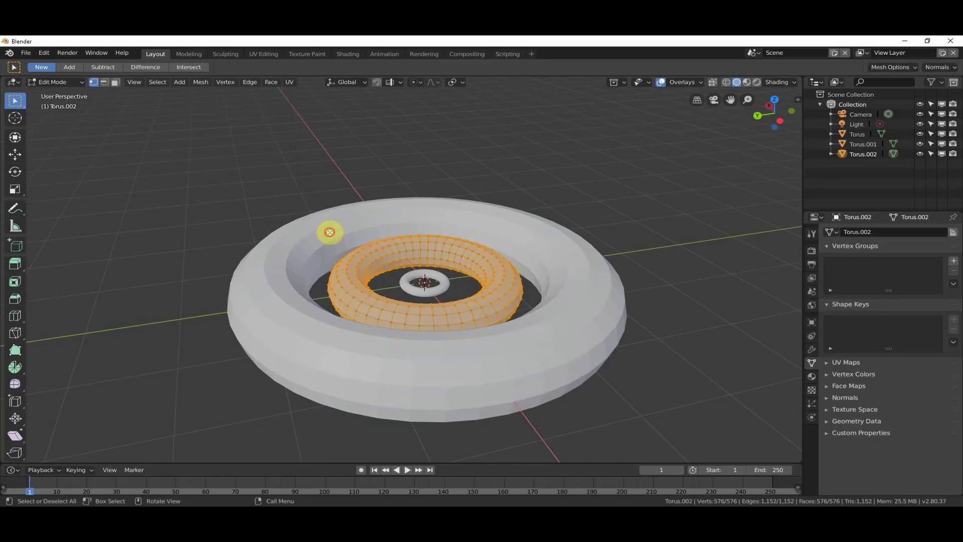
pyautogui.moveTo(329, 231); pyautogui.dragTo(362, 254)
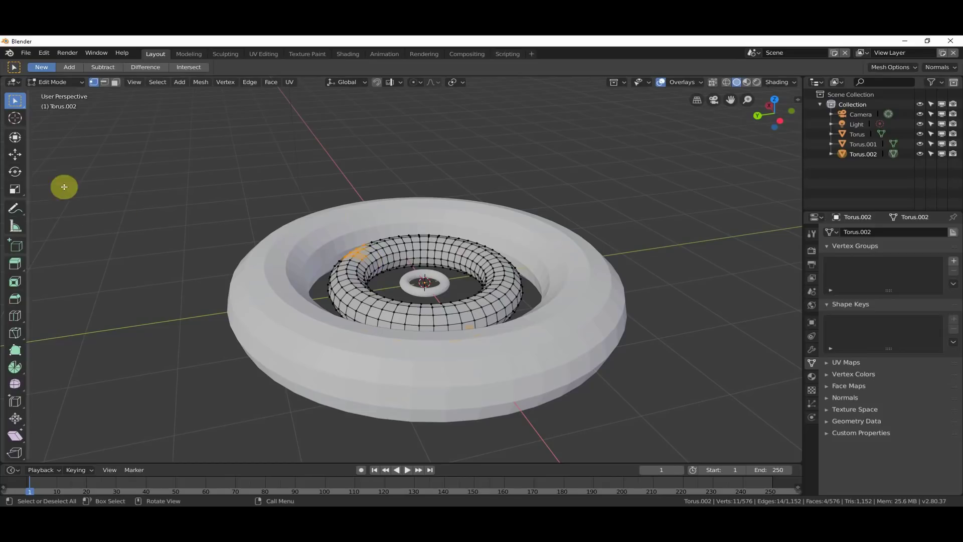
pyautogui.click(15, 137)
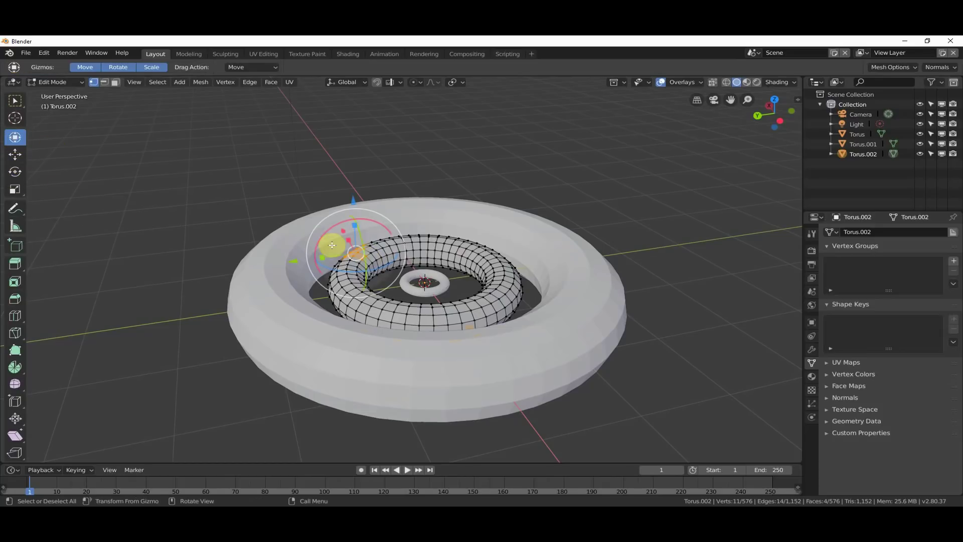
pyautogui.moveTo(332, 245); pyautogui.dragTo(247, 258)
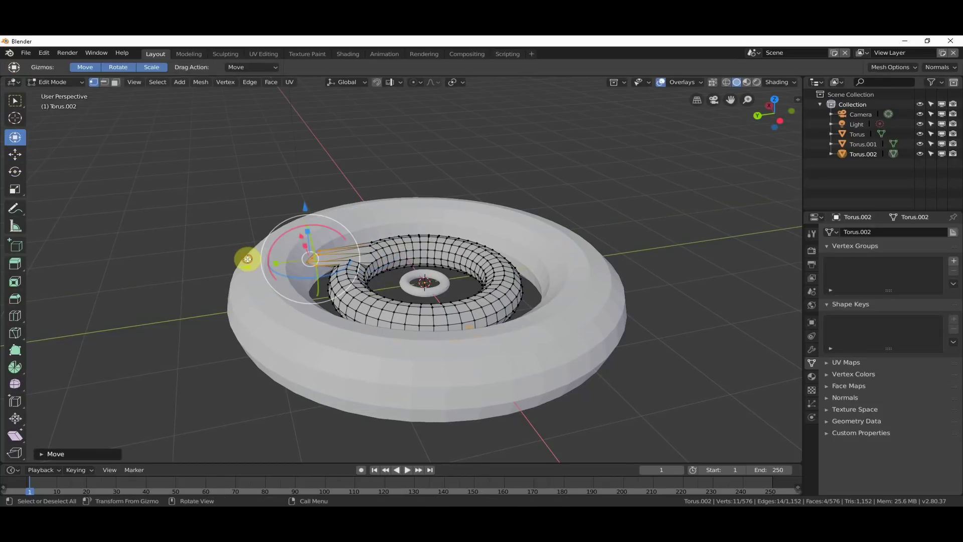
pyautogui.click(354, 156)
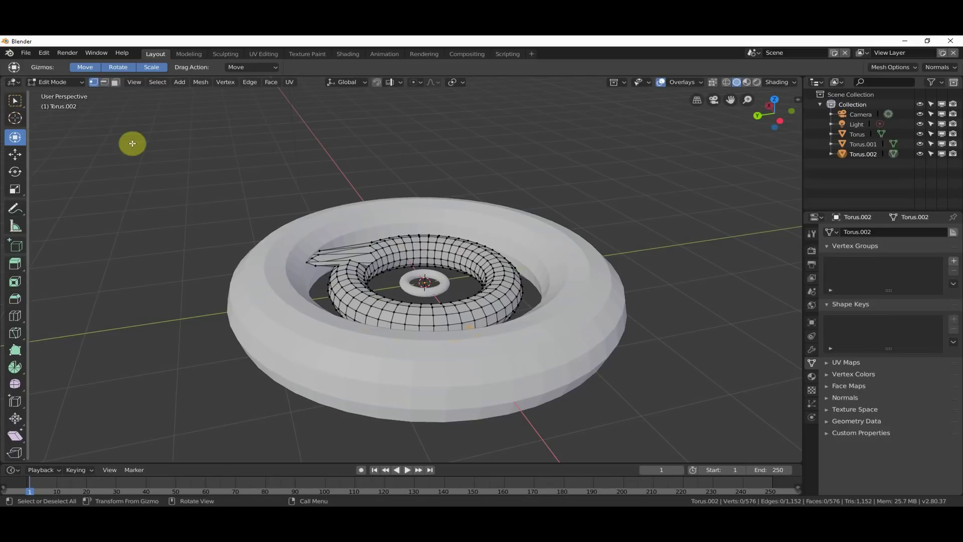
pyautogui.hotkey('shift', 'space')
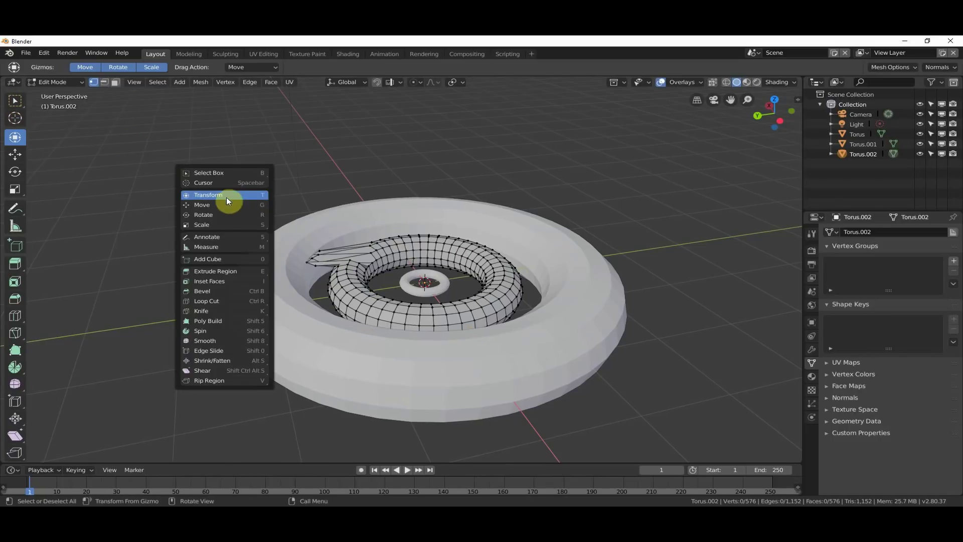
pyautogui.click(238, 194)
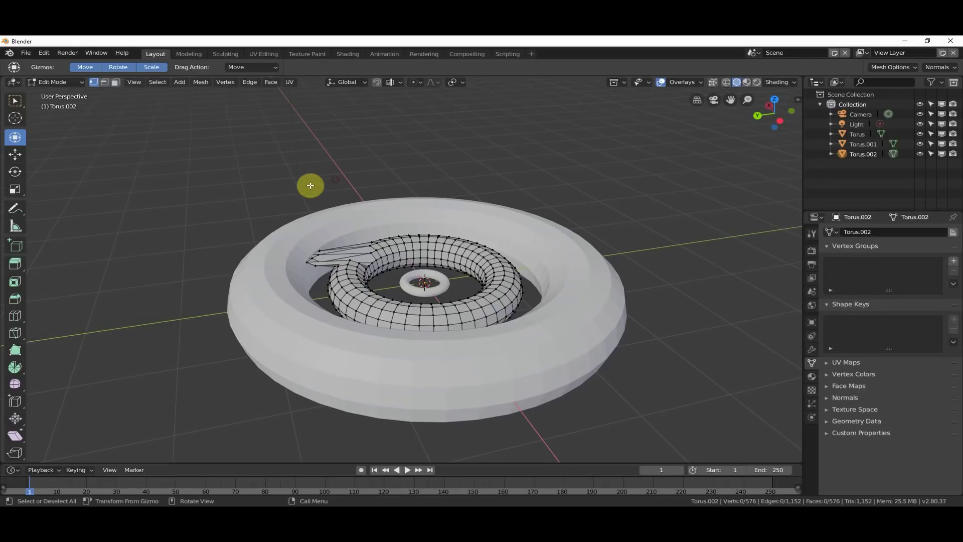
# Box-select a patch on the middle torus via Quick Favorites and pull it up into a spike.
pyautogui.click(308, 247)
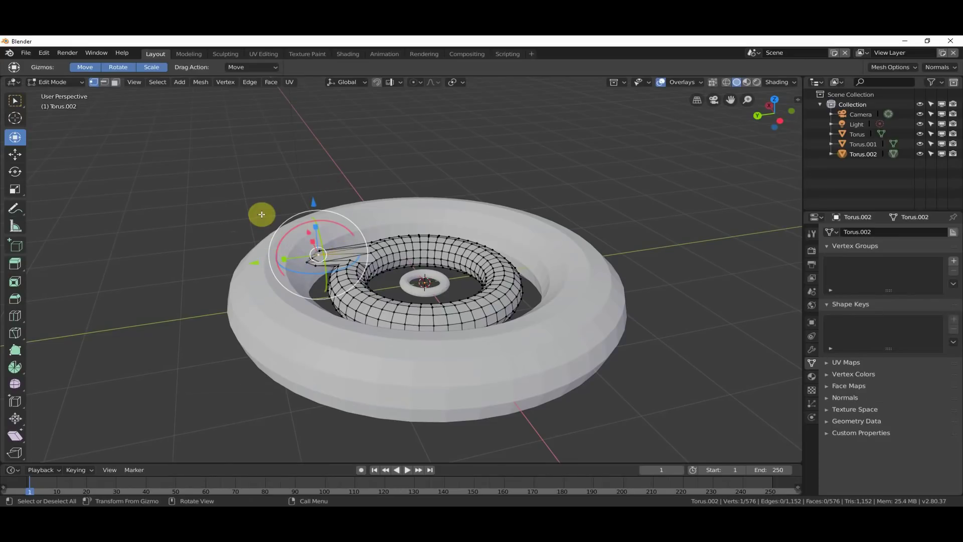
pyautogui.press('q')
pyautogui.click(233, 214)
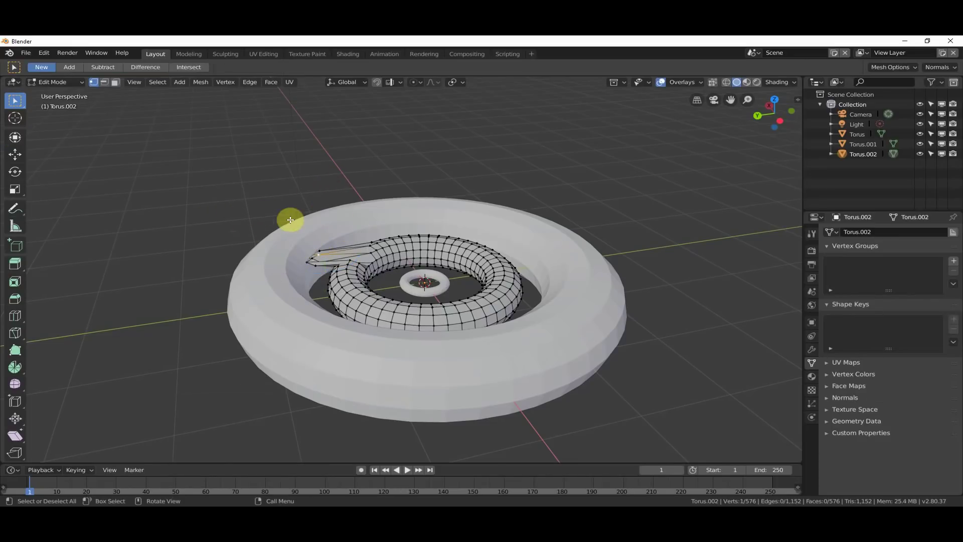
pyautogui.moveTo(302, 249); pyautogui.dragTo(338, 295)
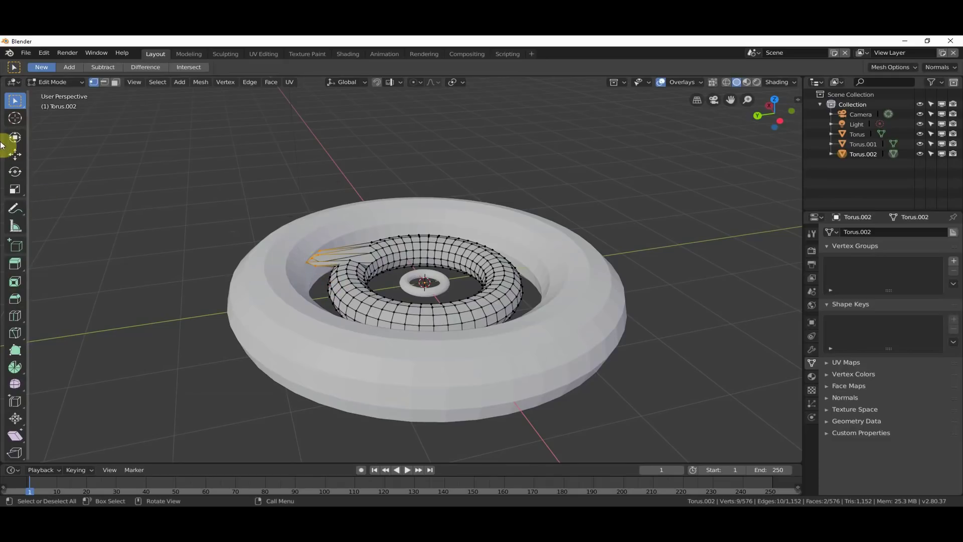
pyautogui.click(15, 138)
pyautogui.moveTo(260, 264); pyautogui.dragTo(286, 253)
pyautogui.click(289, 195)
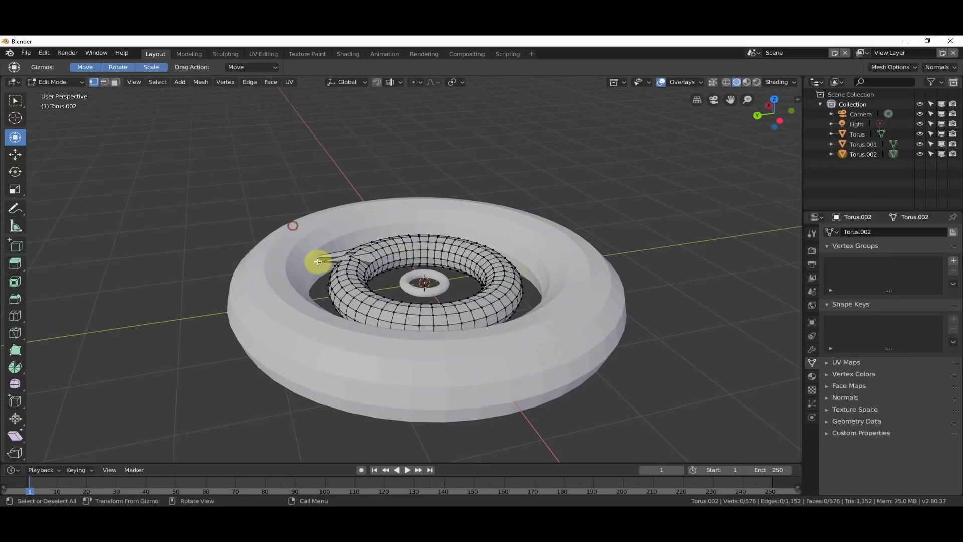
# Select another small vertex patch and move it outward and up about 0.24 m.
pyautogui.press('w')
pyautogui.moveTo(299, 234); pyautogui.dragTo(307, 261)
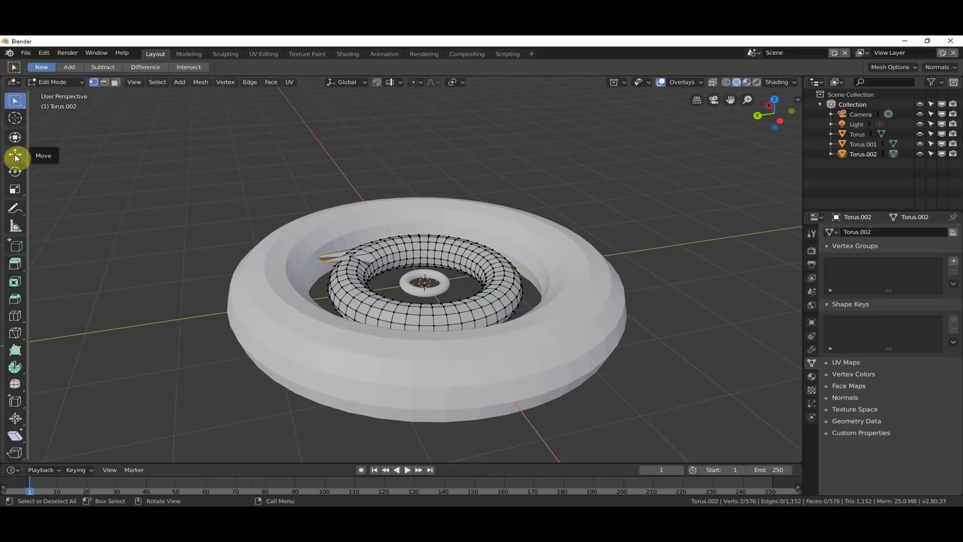
pyautogui.click(14, 137)
pyautogui.moveTo(319, 275); pyautogui.dragTo(269, 264)
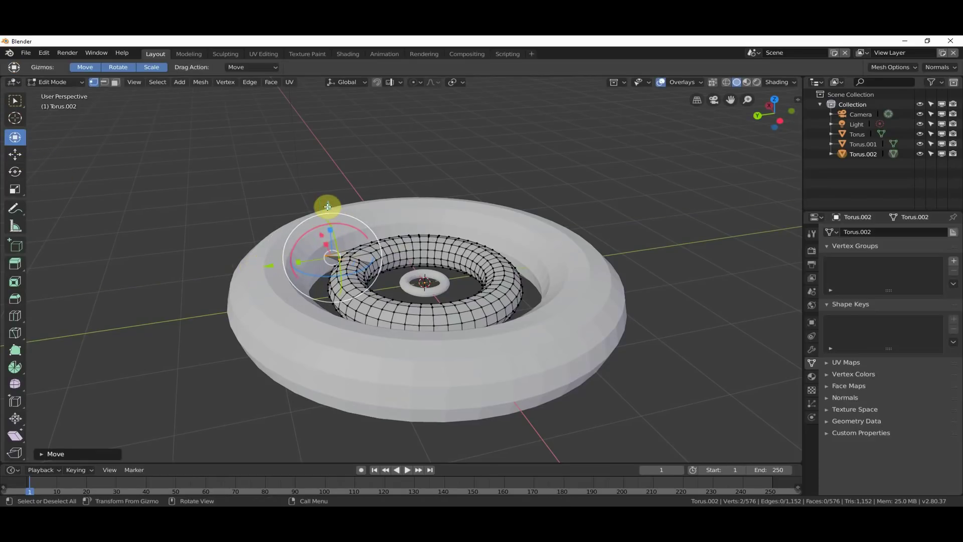
pyautogui.moveTo(327, 209)
pyautogui.mouseDown()
pyautogui.moveTo(333, 187)
pyautogui.moveTo(336, 200)
pyautogui.mouseUp()
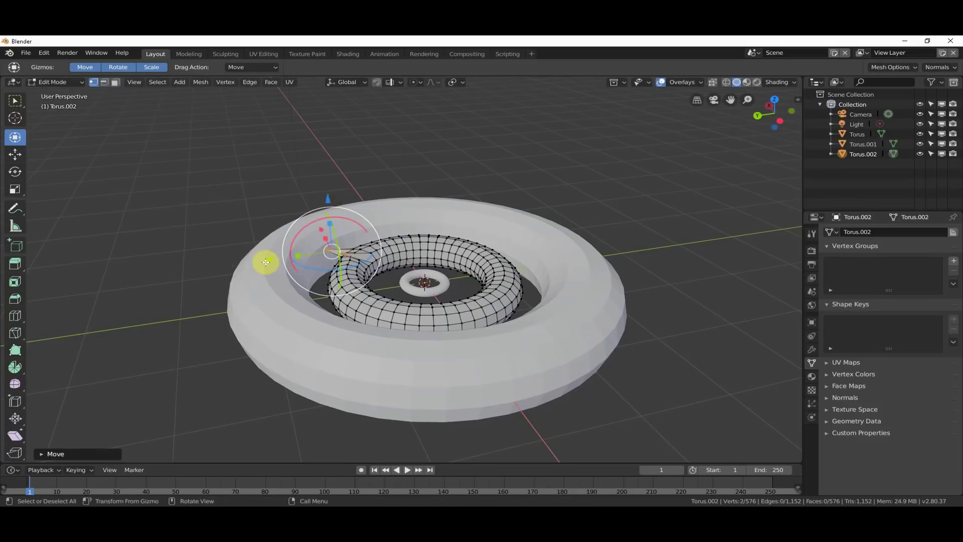
pyautogui.moveTo(264, 262); pyautogui.dragTo(296, 255)
pyautogui.click(443, 163)
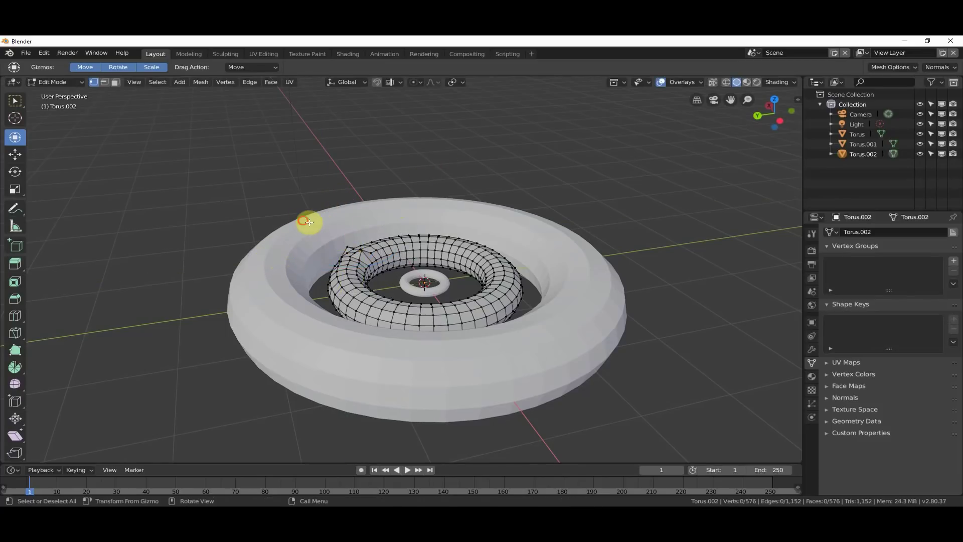
# Box-select a small patch of faces on the inner torus's back-left rim.
pyautogui.press('q')
pyautogui.click(317, 178)
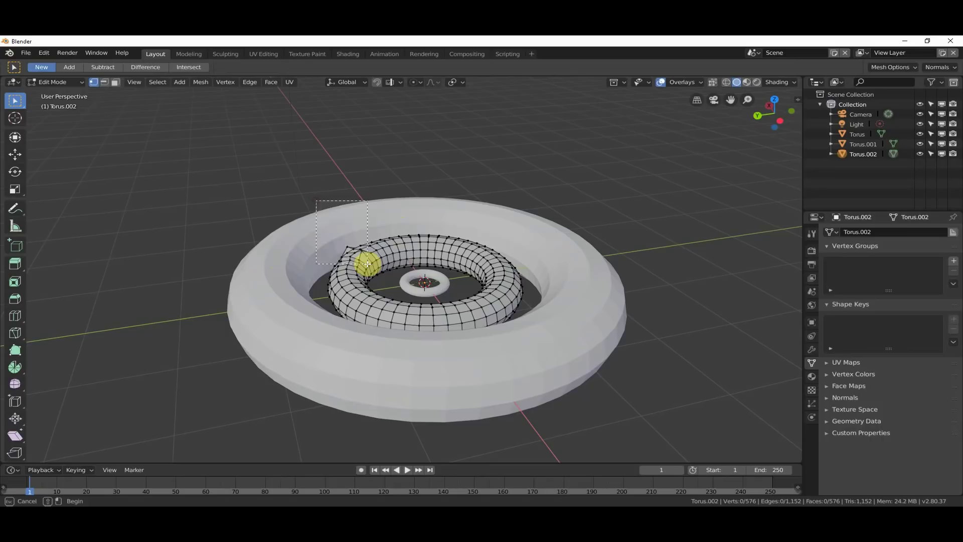
pyautogui.moveTo(365, 263); pyautogui.dragTo(351, 247)
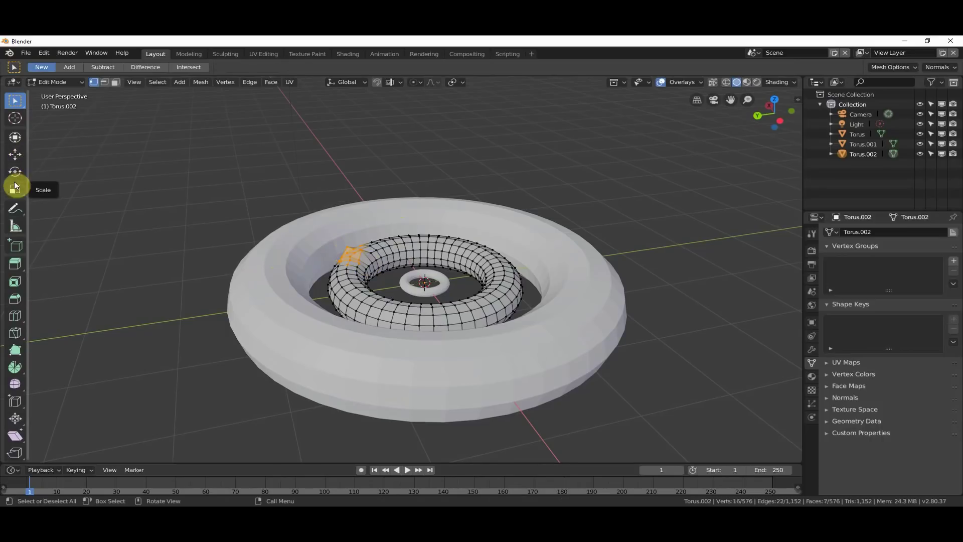
# Raise the selected back-left rim faces into a first tall spike with Transform.
pyautogui.rightClick(17, 138)
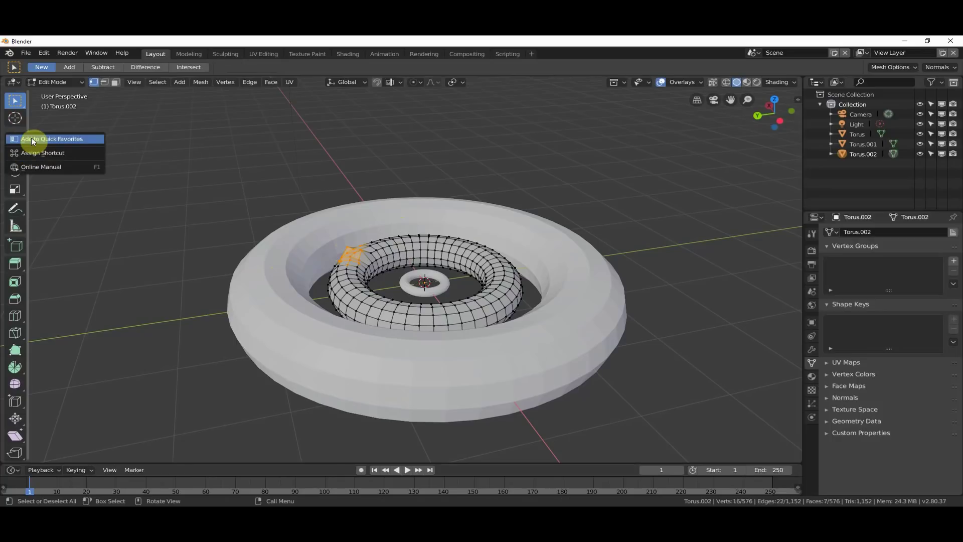
pyautogui.click(31, 139)
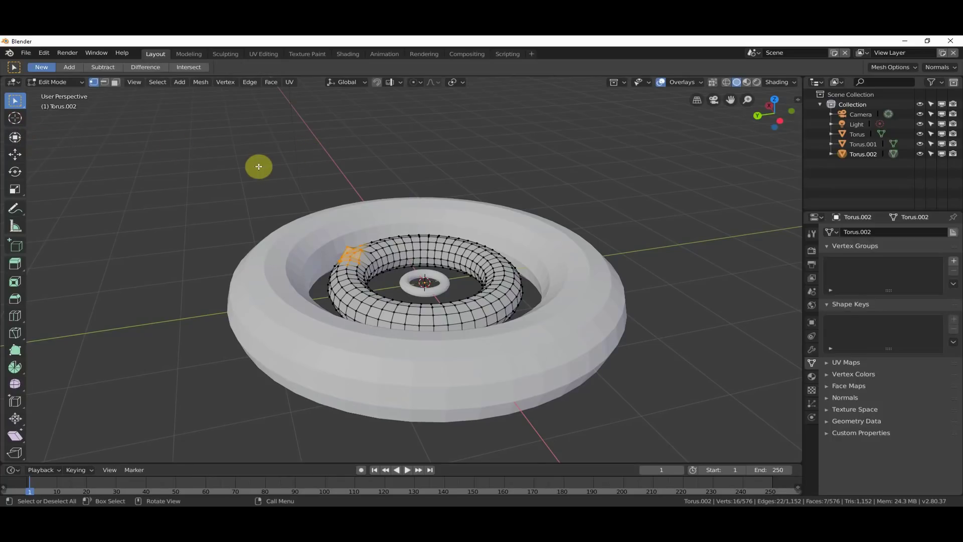
pyautogui.press('q')
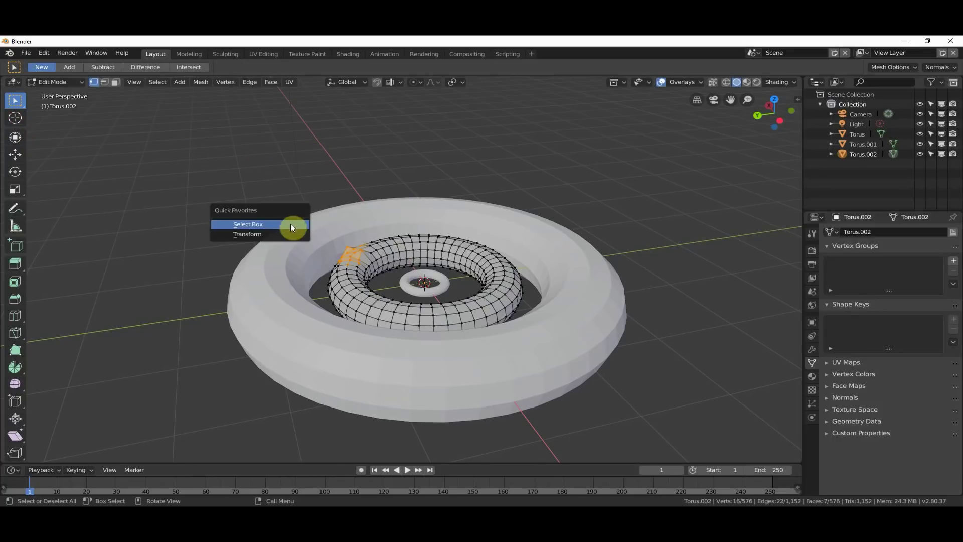
pyautogui.click(251, 233)
pyautogui.moveTo(285, 262)
pyautogui.mouseDown()
pyautogui.moveTo(301, 264)
pyautogui.moveTo(286, 261)
pyautogui.mouseUp()
pyautogui.moveTo(338, 217); pyautogui.dragTo(346, 143)
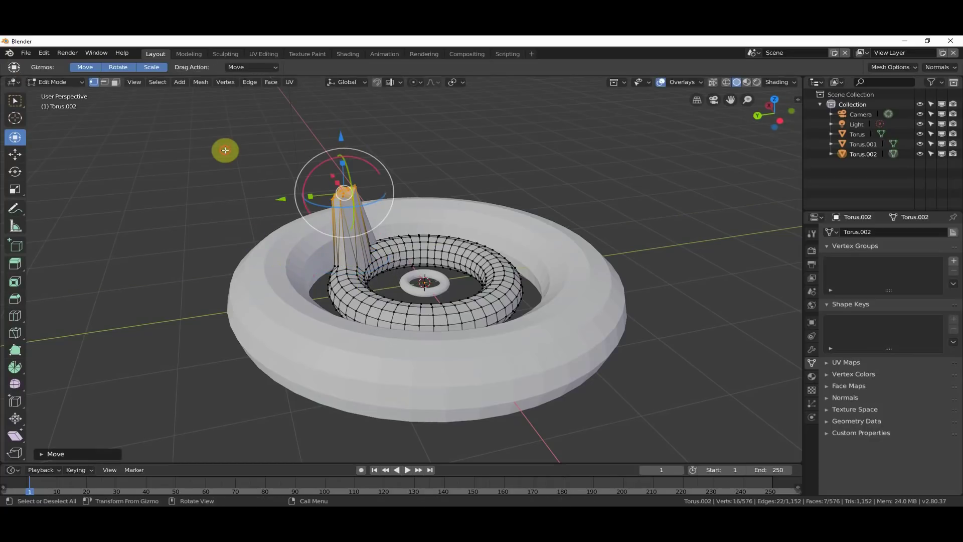
# Box-select faces on the inner torus's right side and pull them up into a second spike.
pyautogui.click(437, 254)
pyautogui.press('q')
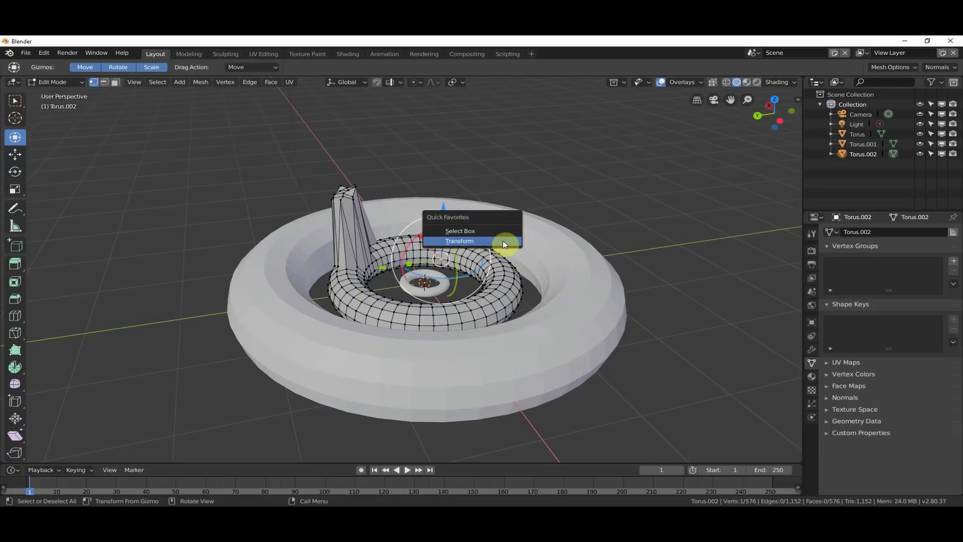
pyautogui.press('Escape')
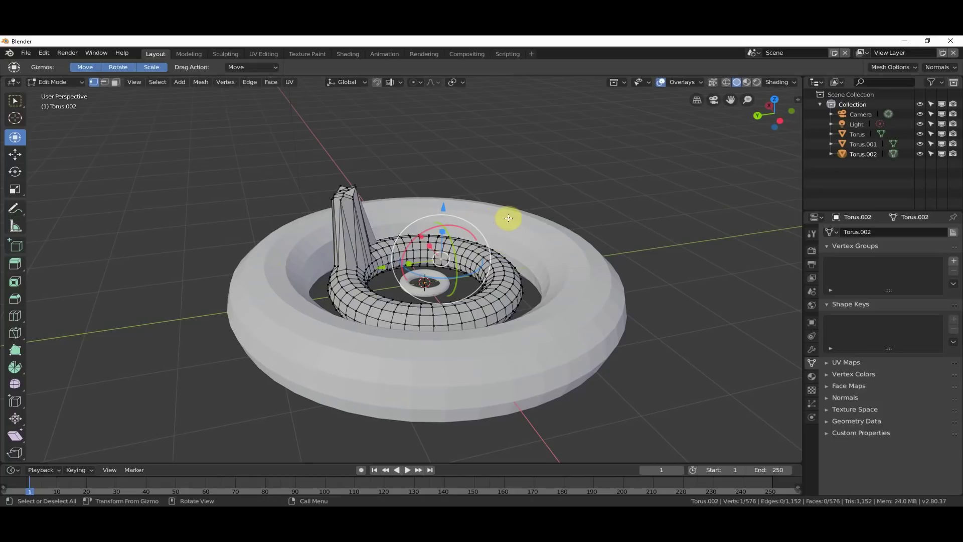
pyautogui.press('q')
pyautogui.click(507, 207)
pyautogui.moveTo(469, 258); pyautogui.dragTo(501, 247)
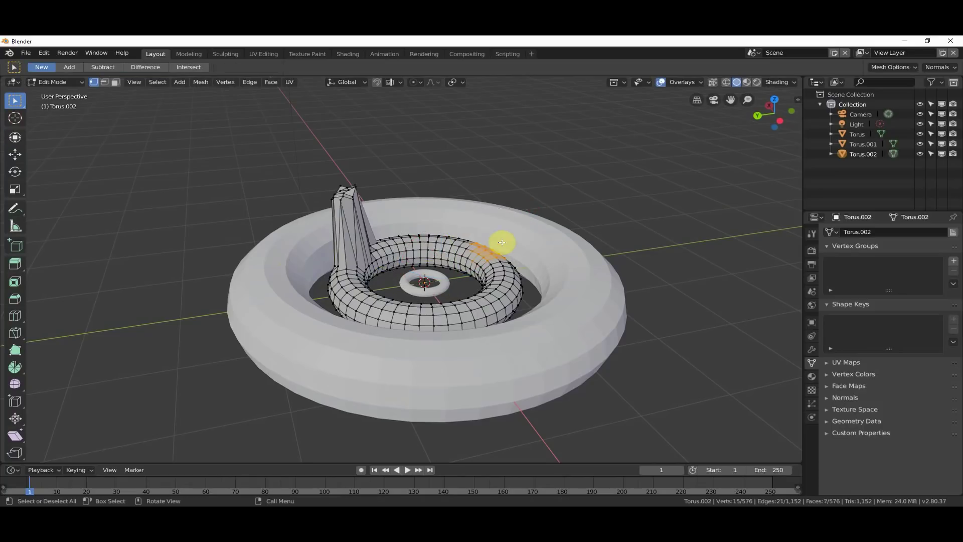
pyautogui.press('q')
pyautogui.click(464, 259)
pyautogui.moveTo(489, 210); pyautogui.dragTo(480, 172)
pyautogui.click(409, 172)
# Box-select faces at the back, raise a third spike, and orbit to view from above.
pyautogui.press('q')
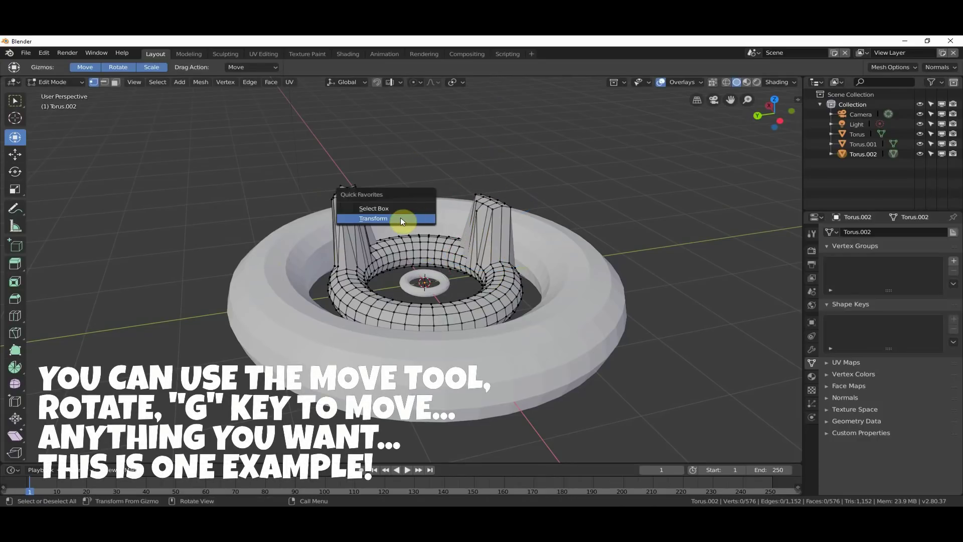
pyautogui.click(399, 207)
pyautogui.moveTo(402, 208); pyautogui.dragTo(436, 243)
pyautogui.press('q')
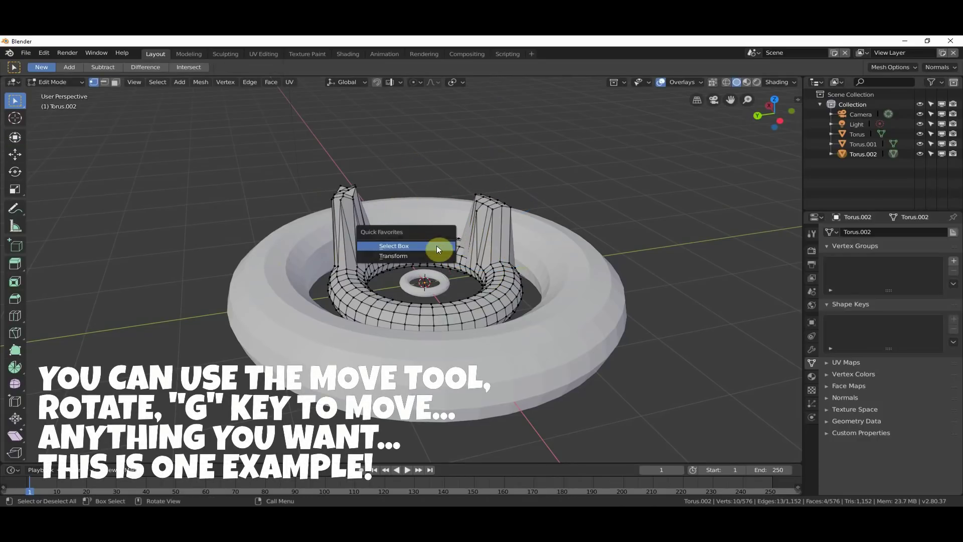
pyautogui.click(407, 254)
pyautogui.moveTo(419, 200); pyautogui.dragTo(430, 122)
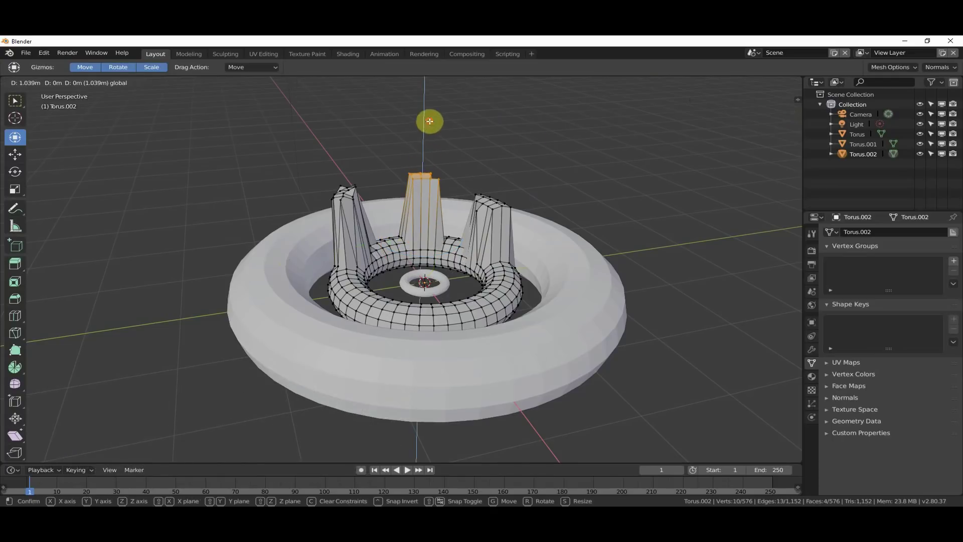
pyautogui.click(531, 153)
pyautogui.moveTo(458, 249); pyautogui.dragTo(486, 270, button='middle')
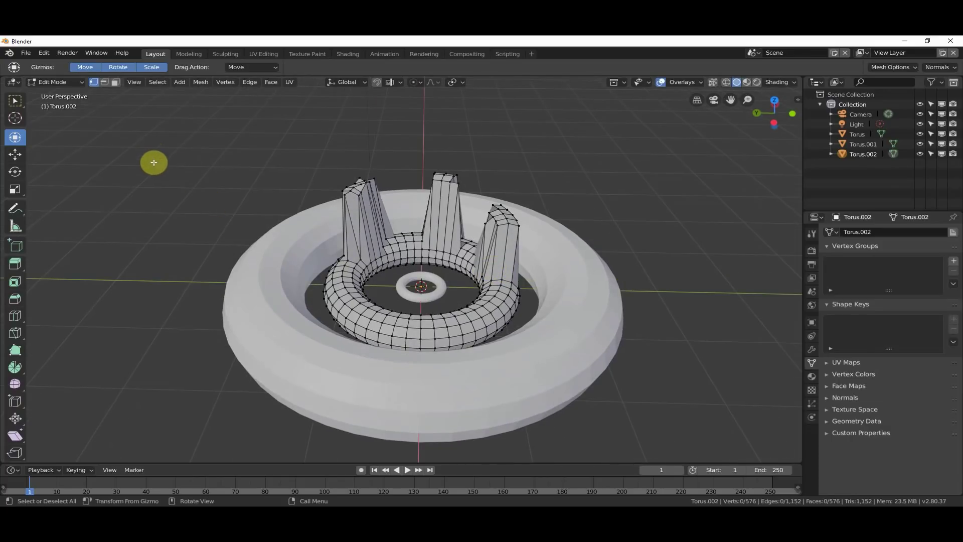
pyautogui.press('q')
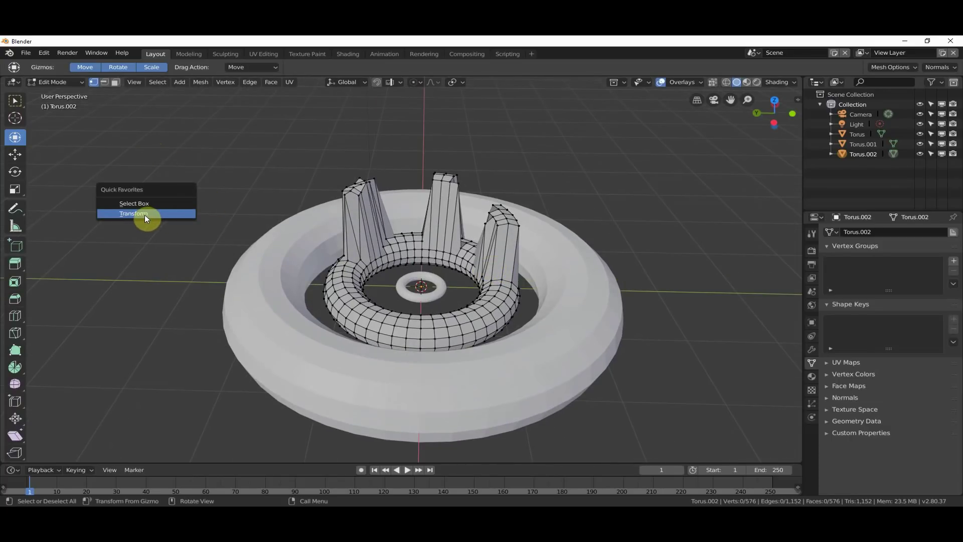
pyautogui.rightClick(134, 214)
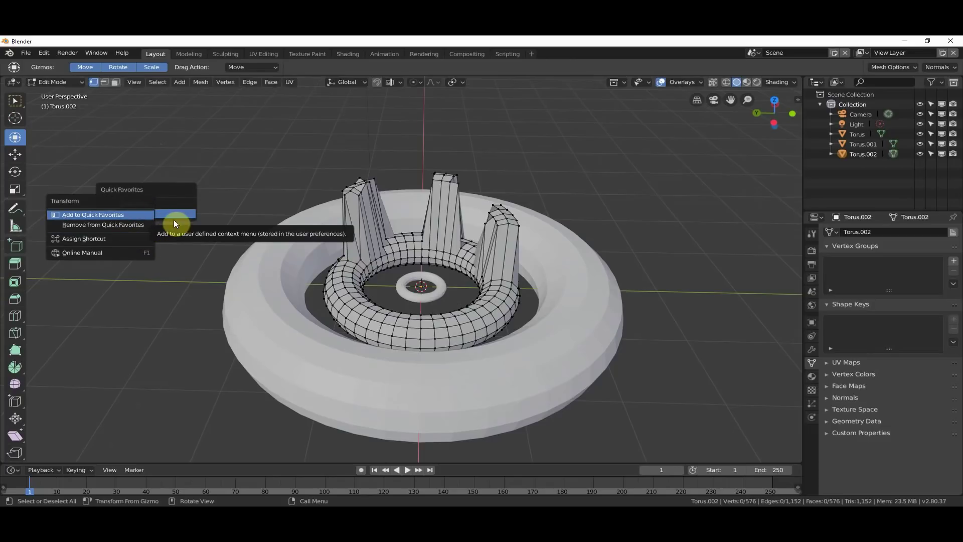
pyautogui.press('Escape')
pyautogui.press('q')
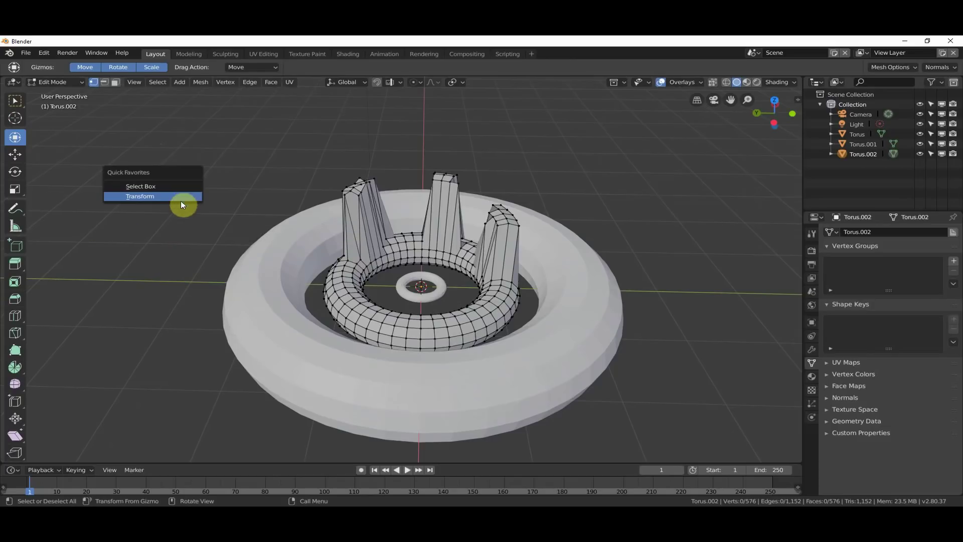
pyautogui.rightClick(138, 195)
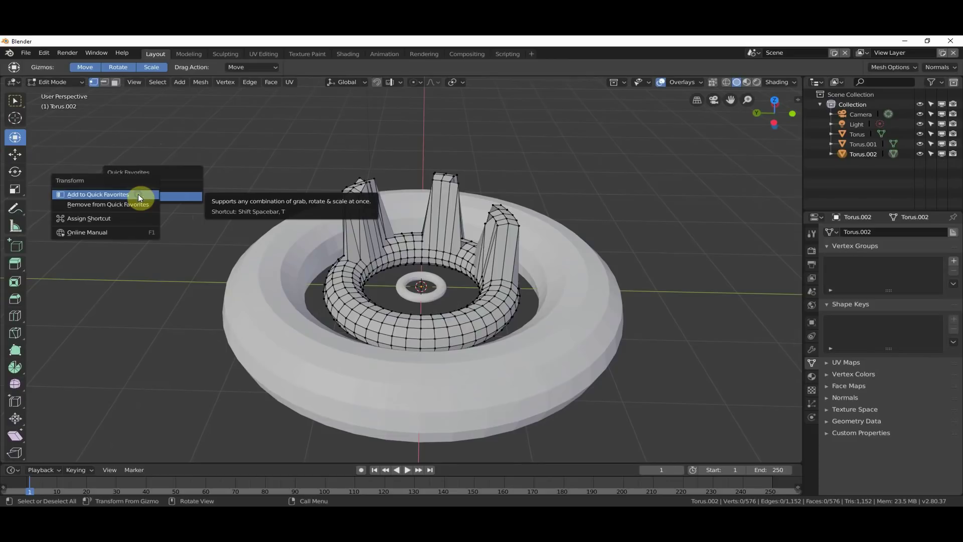
pyautogui.click(100, 216)
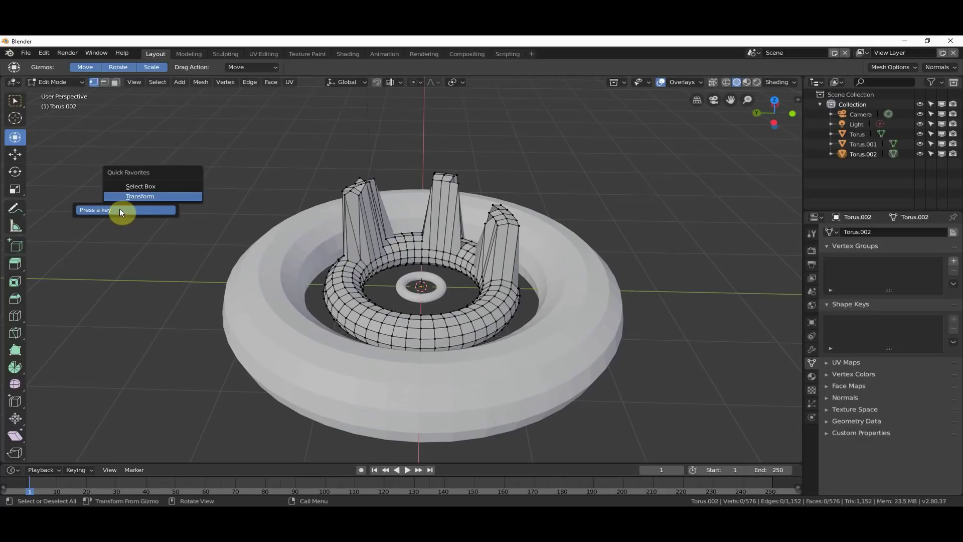
pyautogui.press('Escape')
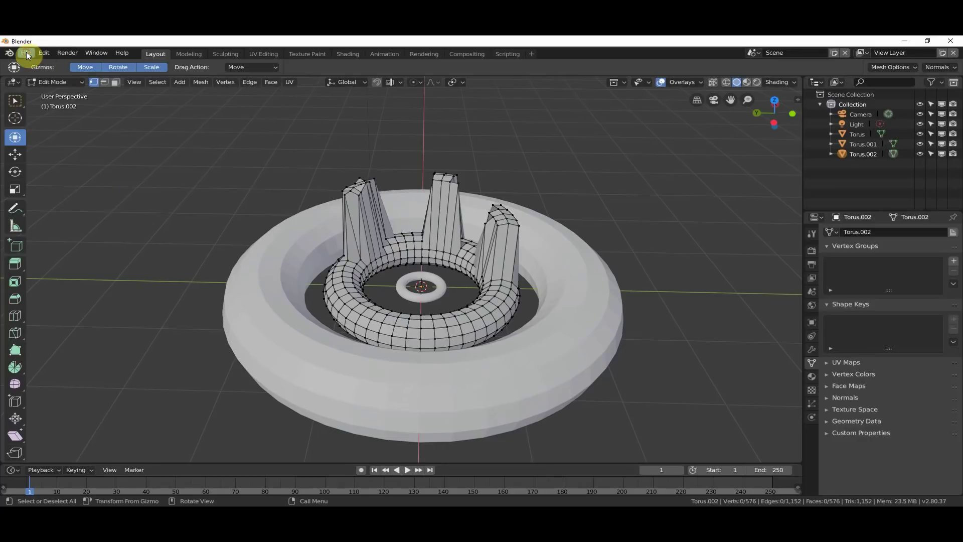
pyautogui.click(26, 52)
pyautogui.moveTo(51, 52)
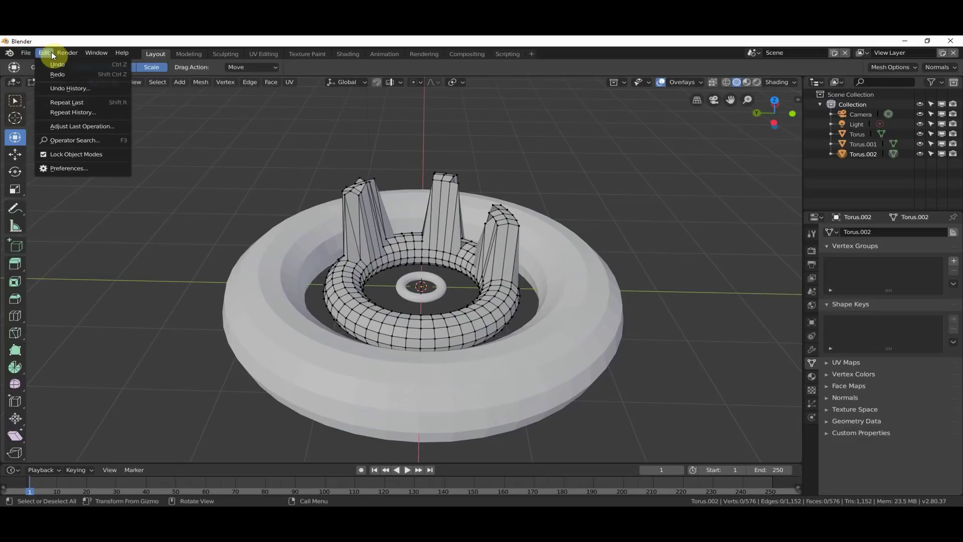
pyautogui.click(73, 168)
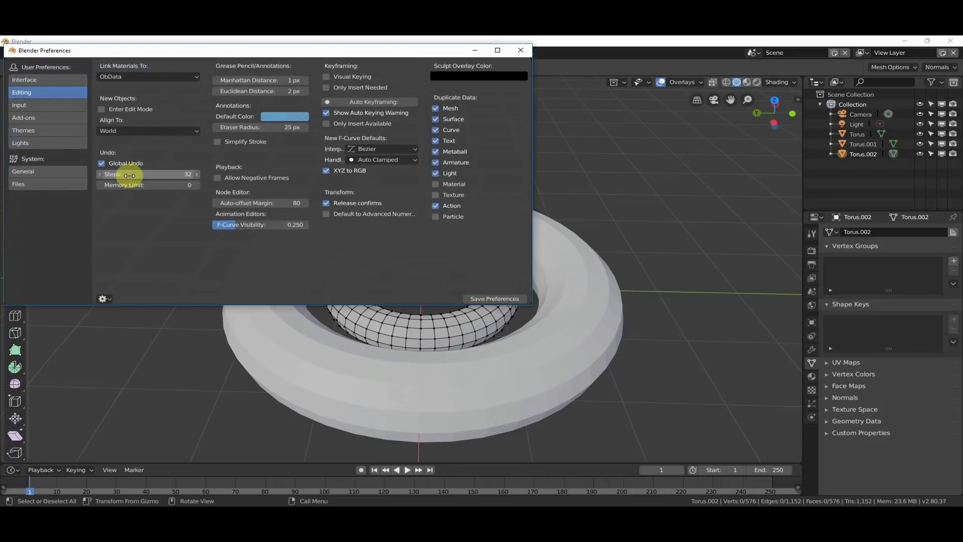
pyautogui.click(28, 106)
pyautogui.scroll(-5, 250, 179)
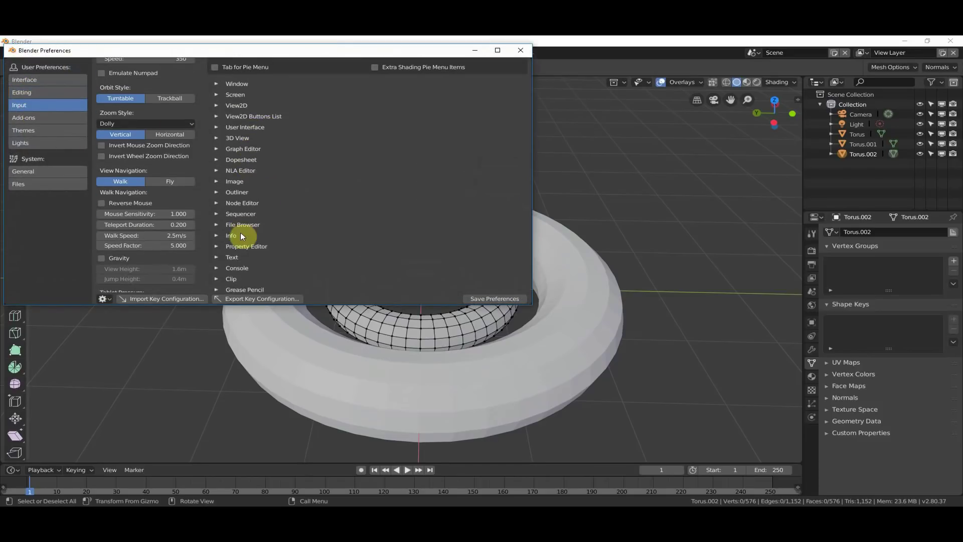
pyautogui.scroll(5, 239, 233)
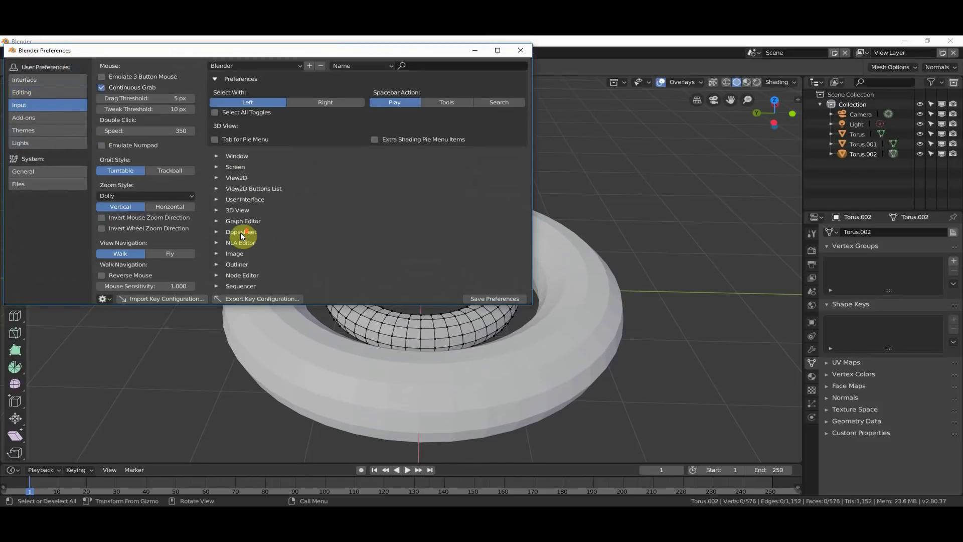
pyautogui.click(519, 52)
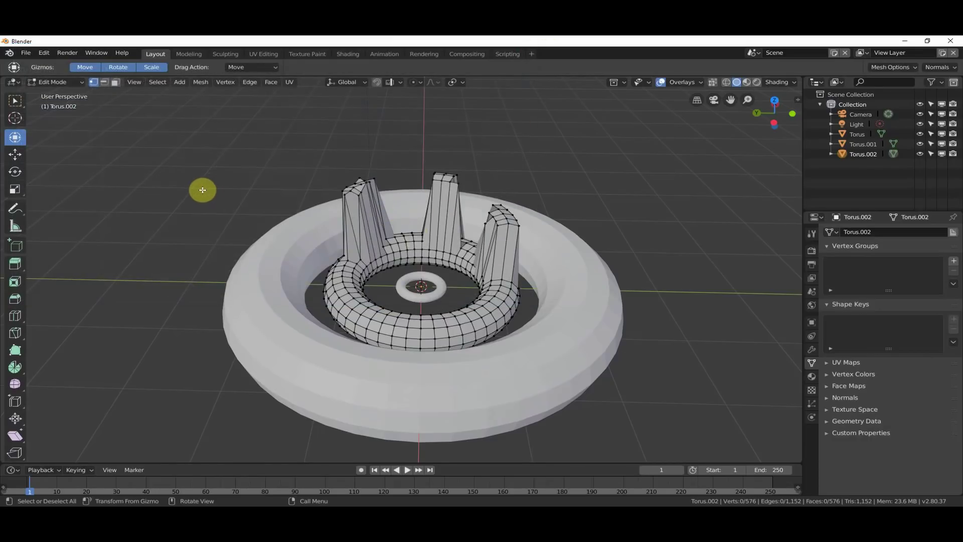
# Make Select Box the active tool from Quick Favorites, replacing Transform.
pyautogui.press('q')
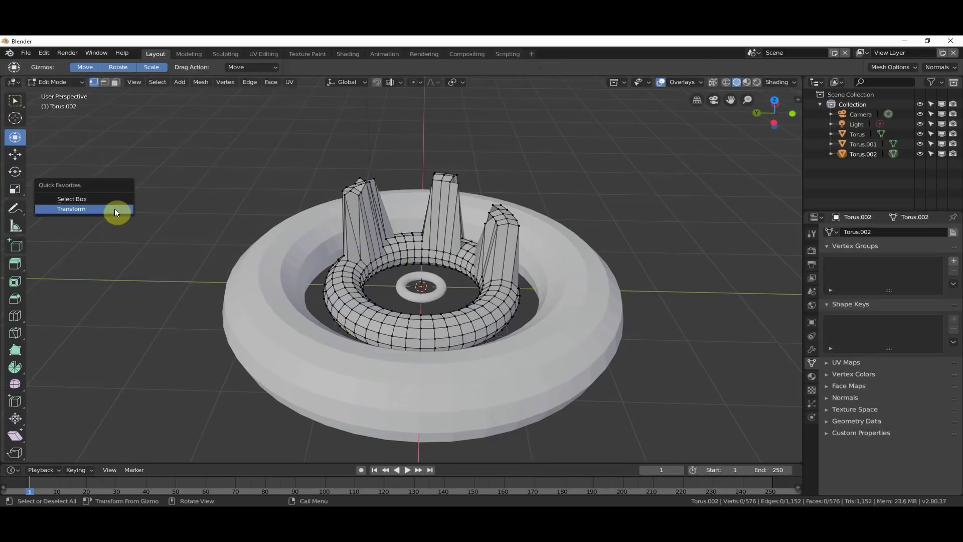
pyautogui.rightClick(72, 200)
pyautogui.click(121, 166)
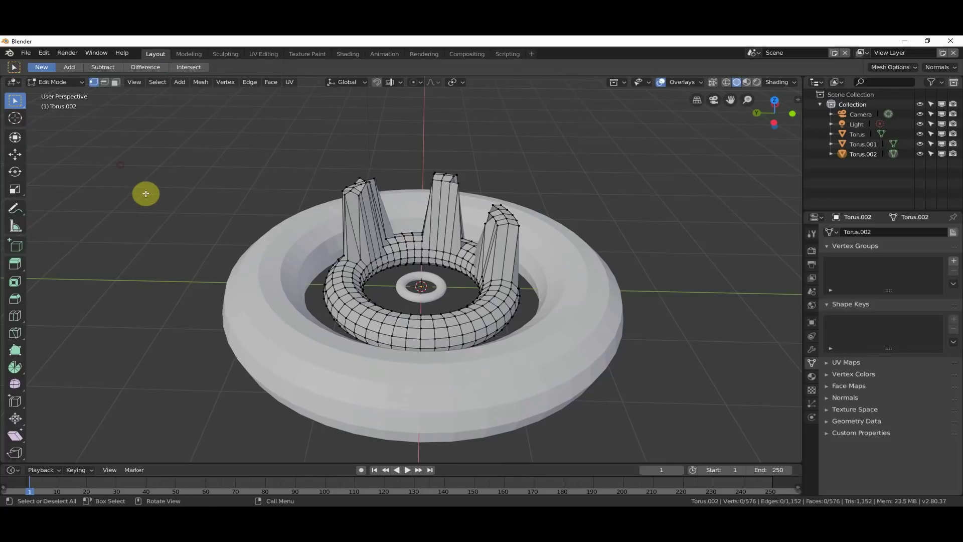